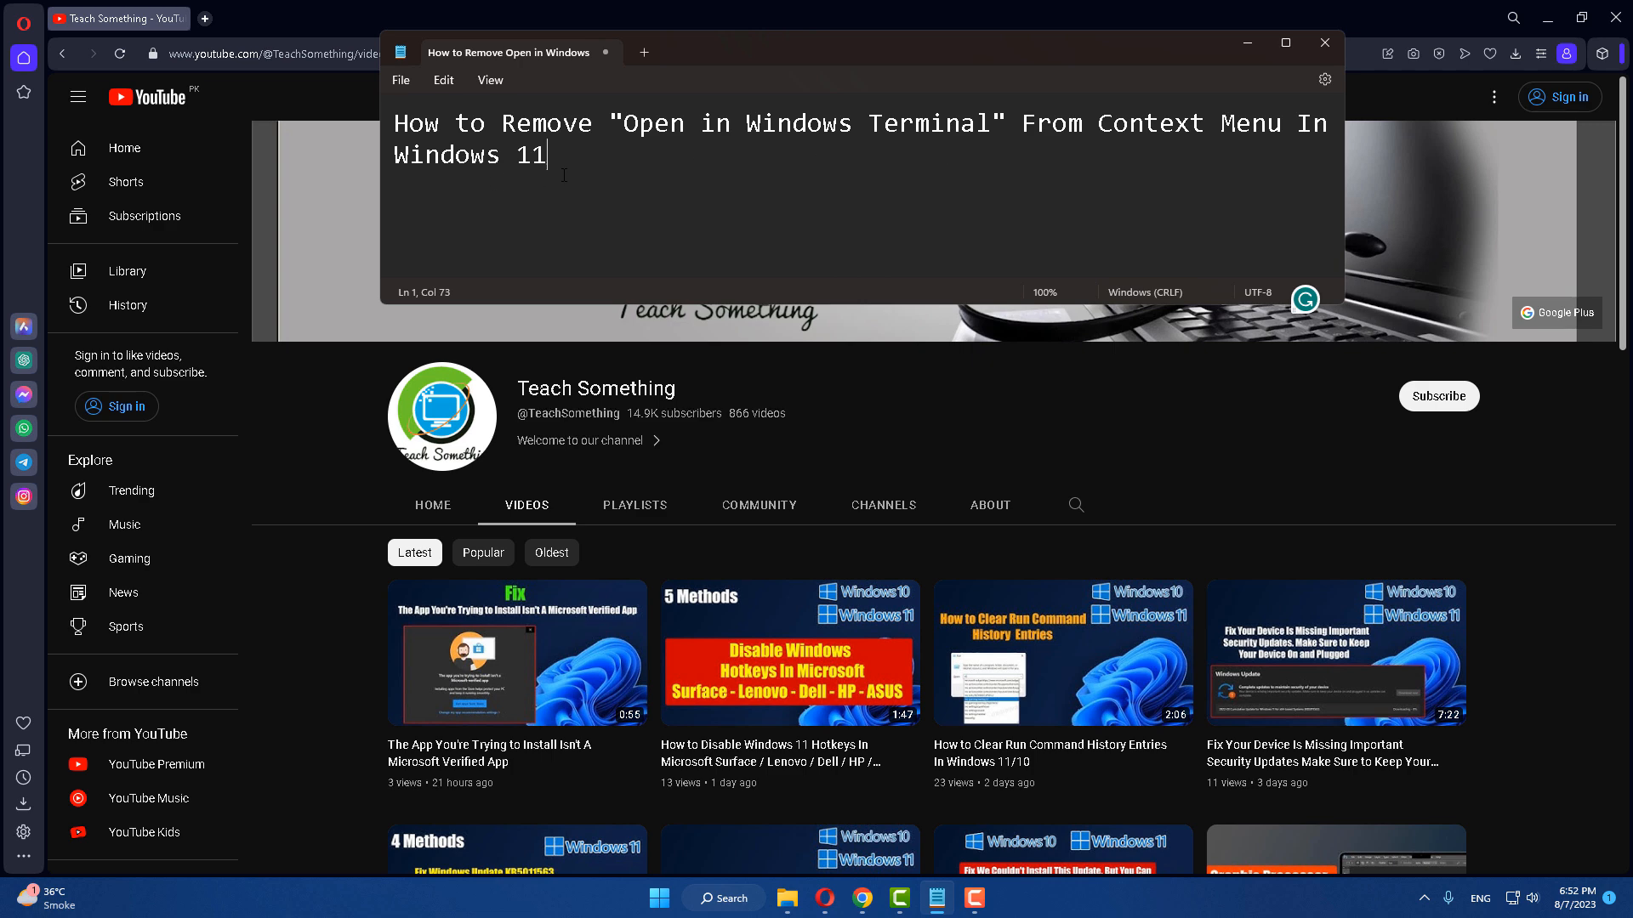
Step: Minimize the Notepad note and open Registry Editor through a Windows search for "regi"
{"action": "left_click", "coordinate": [683, 215]}
{"action": "left_click", "coordinate": [1247, 44]}
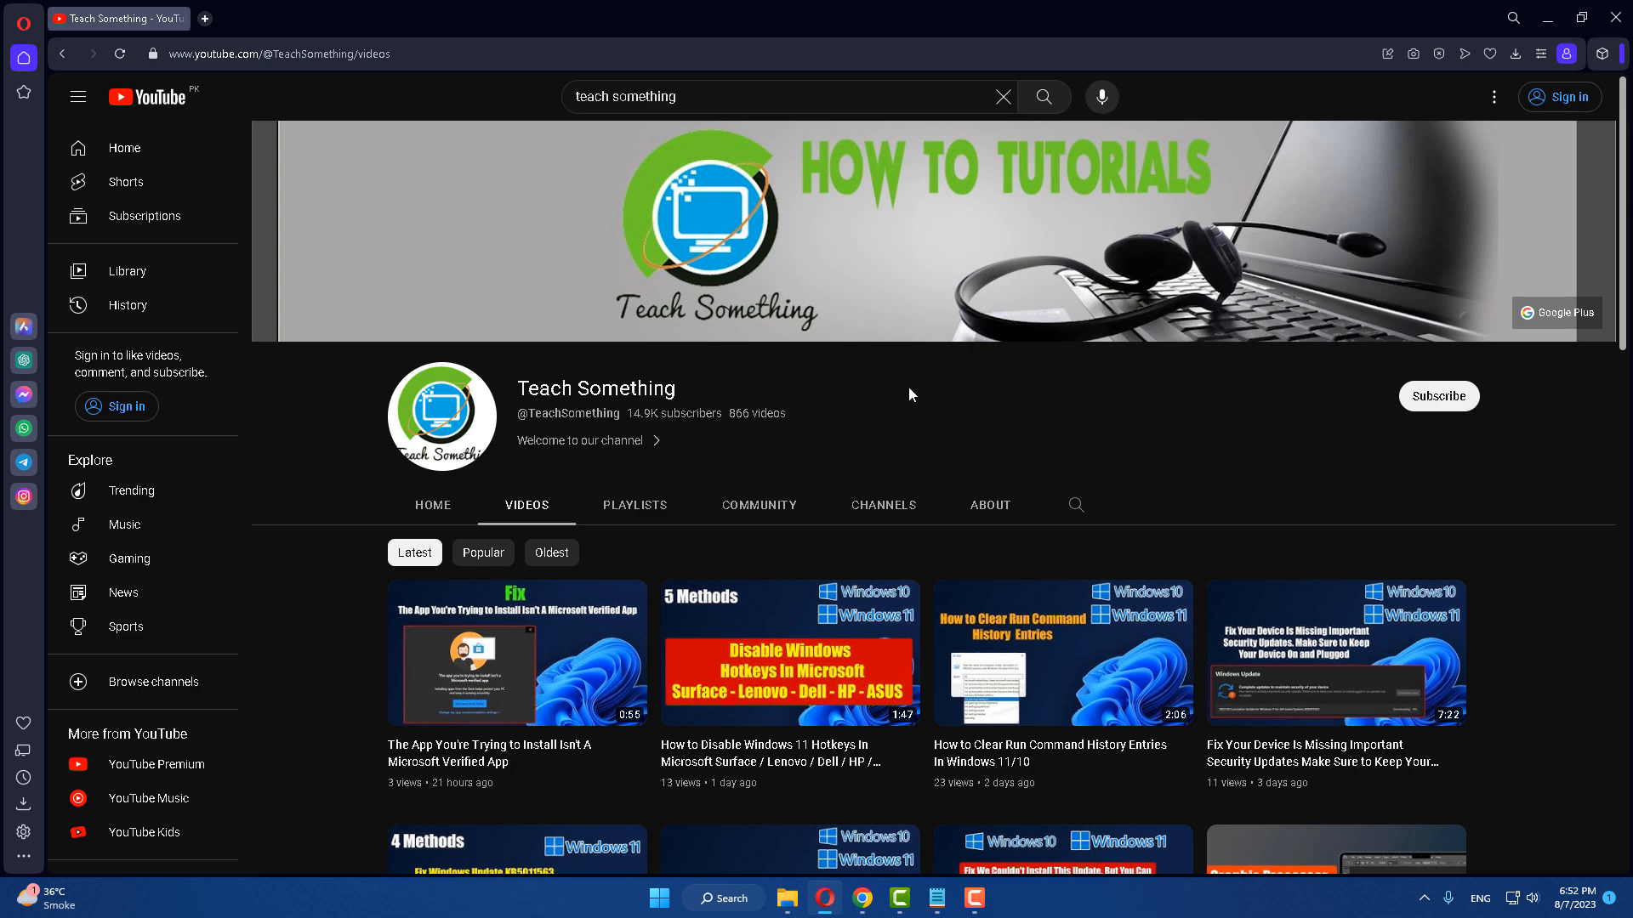
{"action": "left_click", "coordinate": [743, 909]}
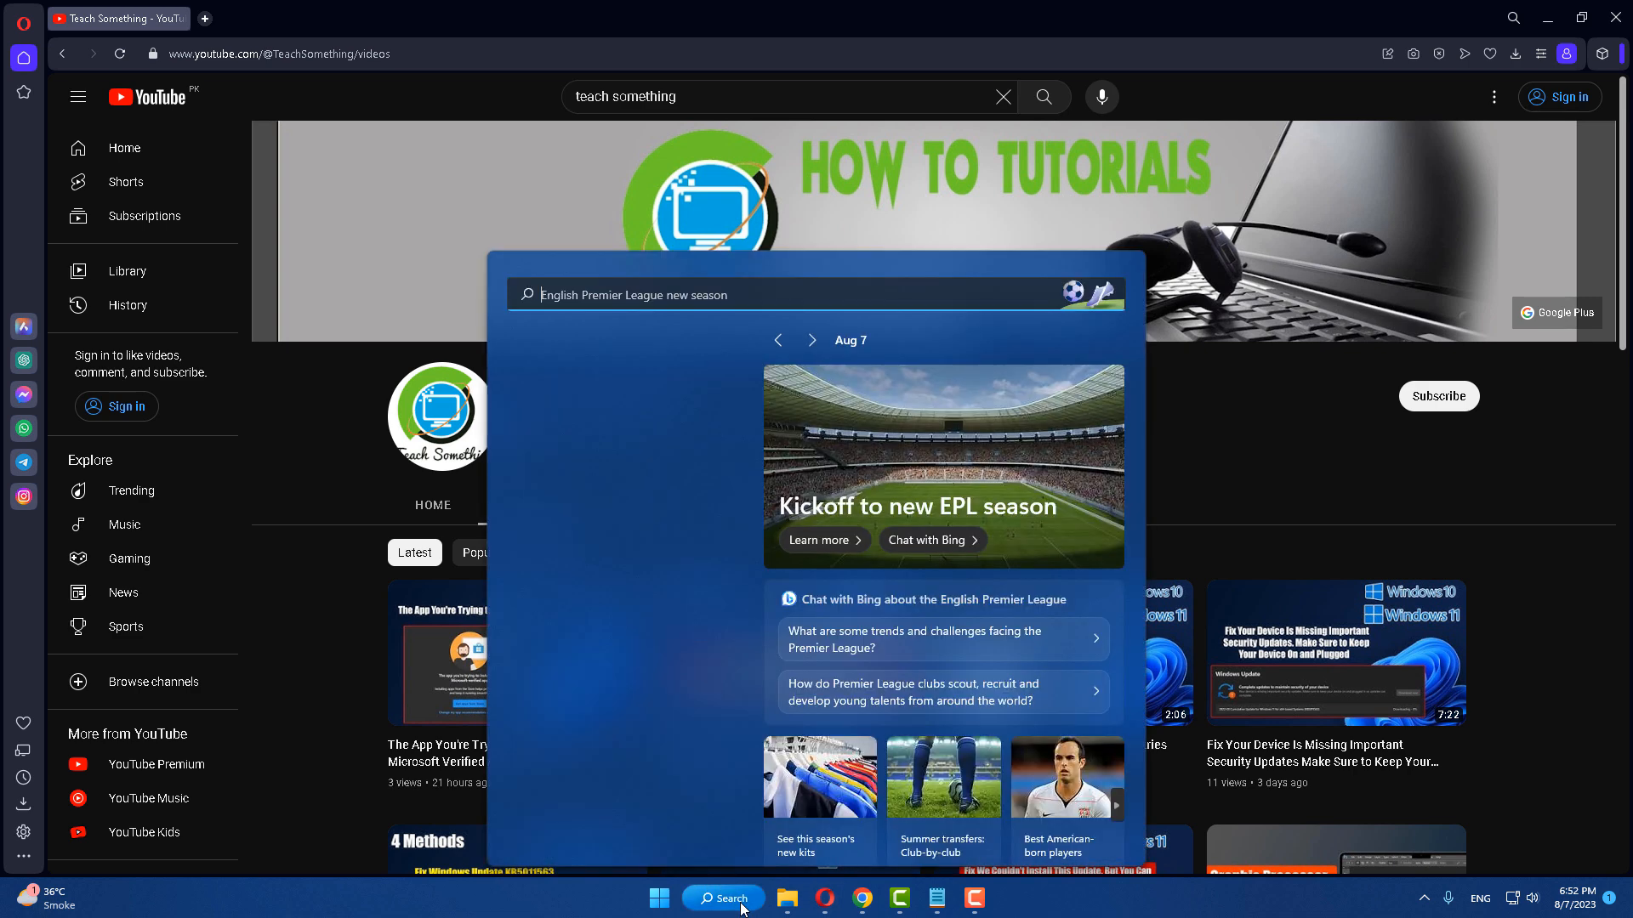
{"action": "type", "text": "regi"}
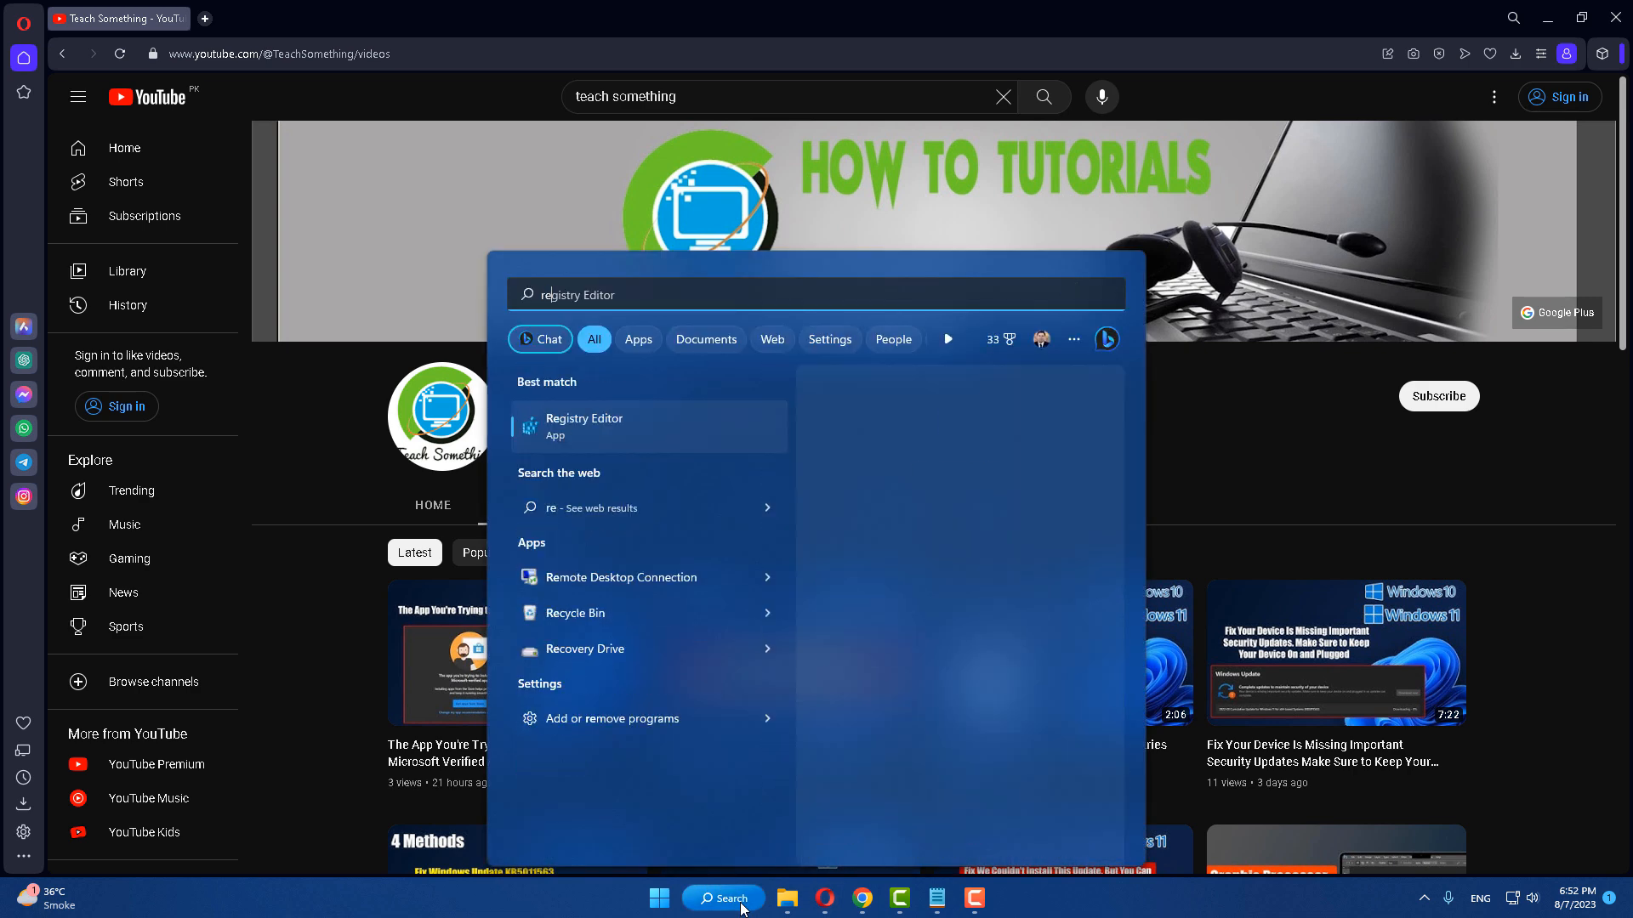
{"action": "right_click", "coordinate": [595, 435]}
{"action": "left_click", "coordinate": [689, 454]}
{"action": "right_click", "coordinate": [687, 454]}
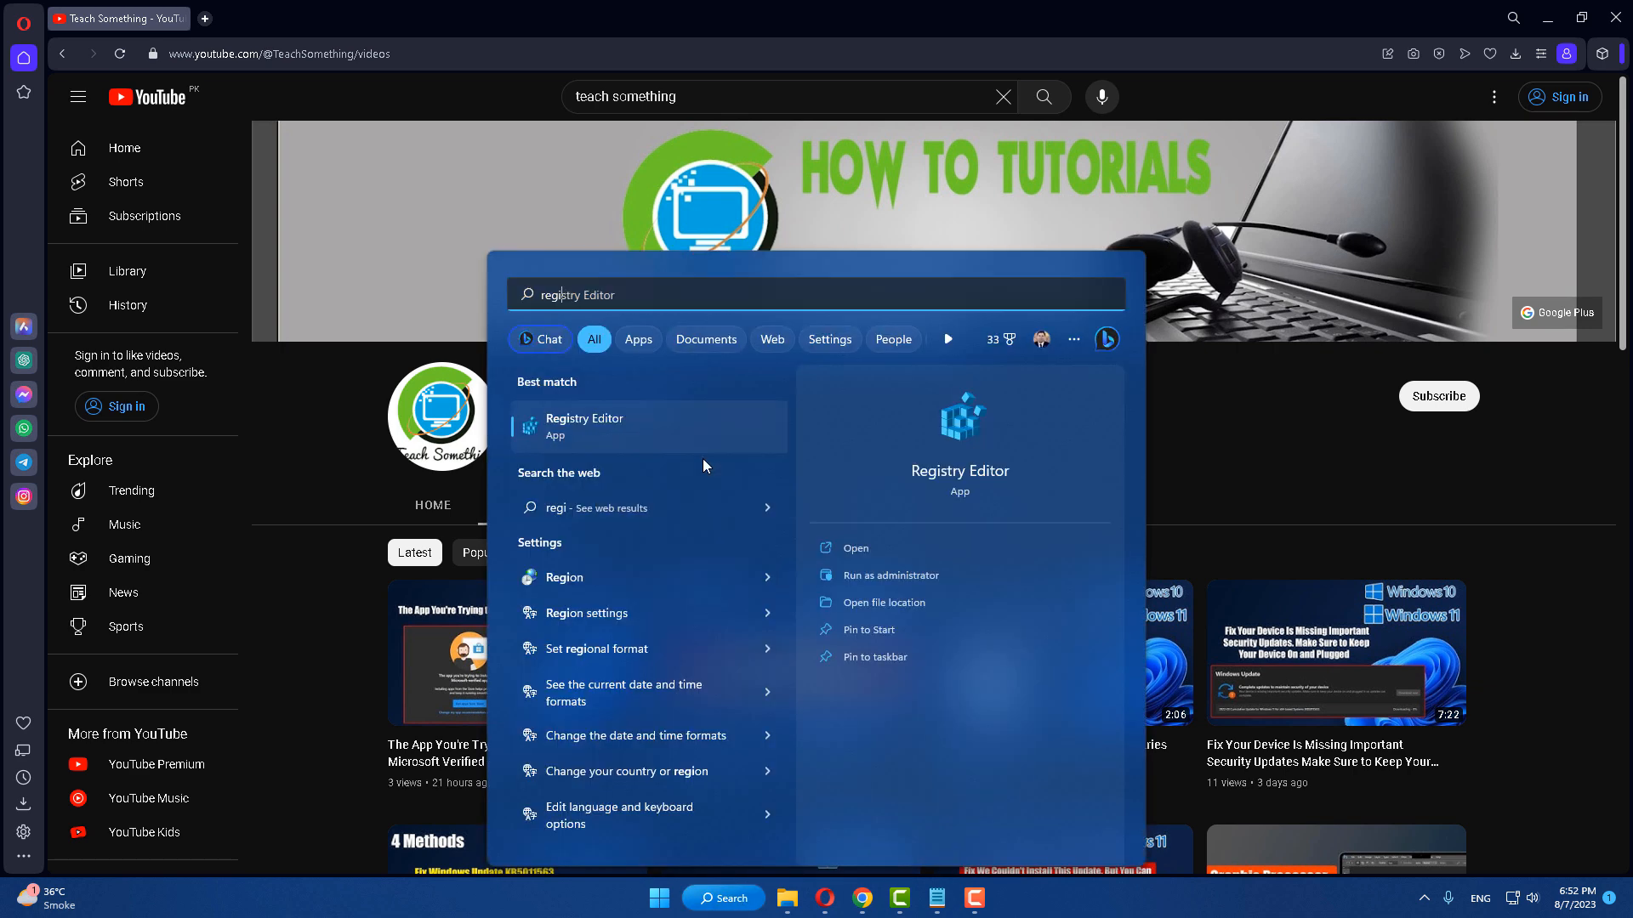
{"action": "left_click", "coordinate": [703, 458]}
{"action": "left_click", "coordinate": [993, 899]}
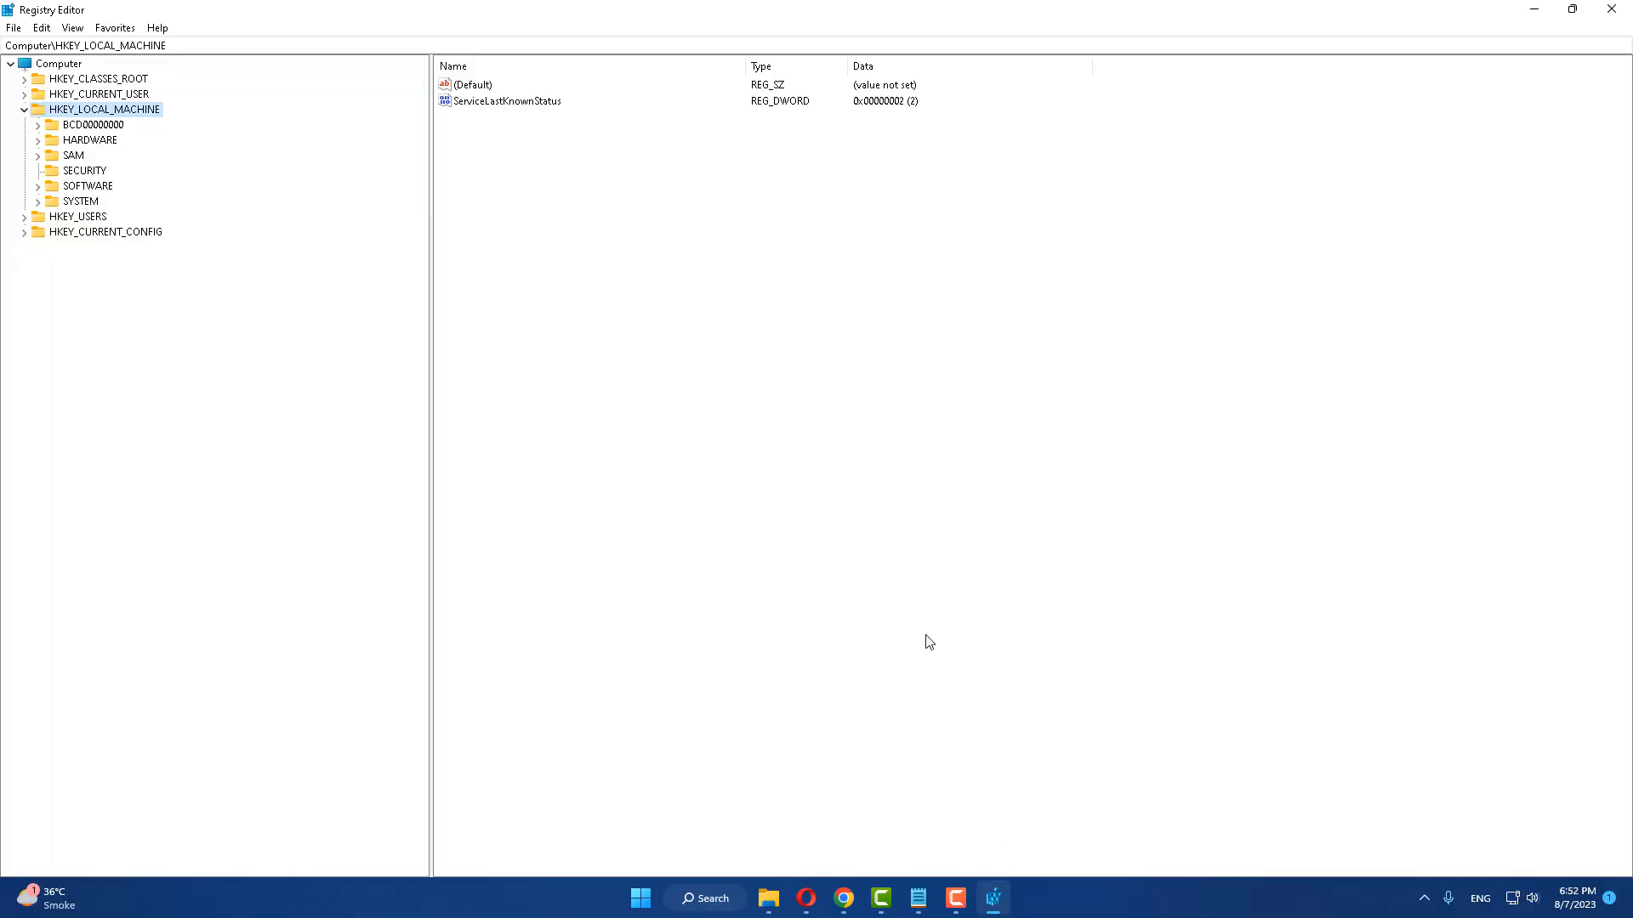
Step: Expand the registry tree down to HKEY_LOCAL_MACHINE\SOFTWARE\Microsoft
{"action": "left_click", "coordinate": [26, 110]}
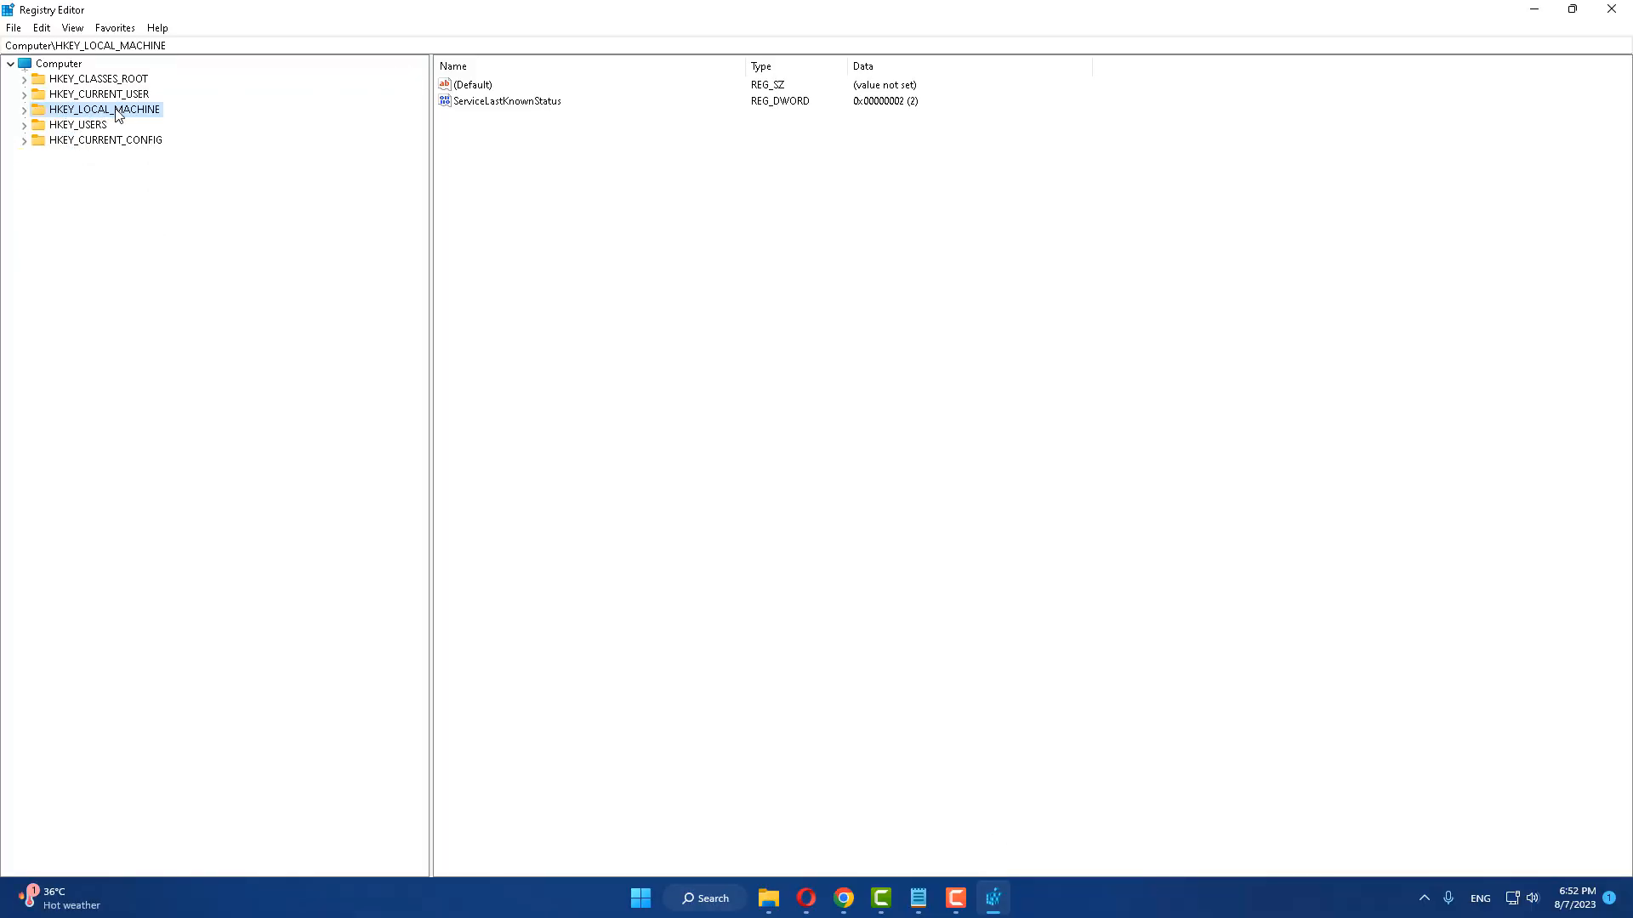
{"action": "left_click", "coordinate": [25, 111]}
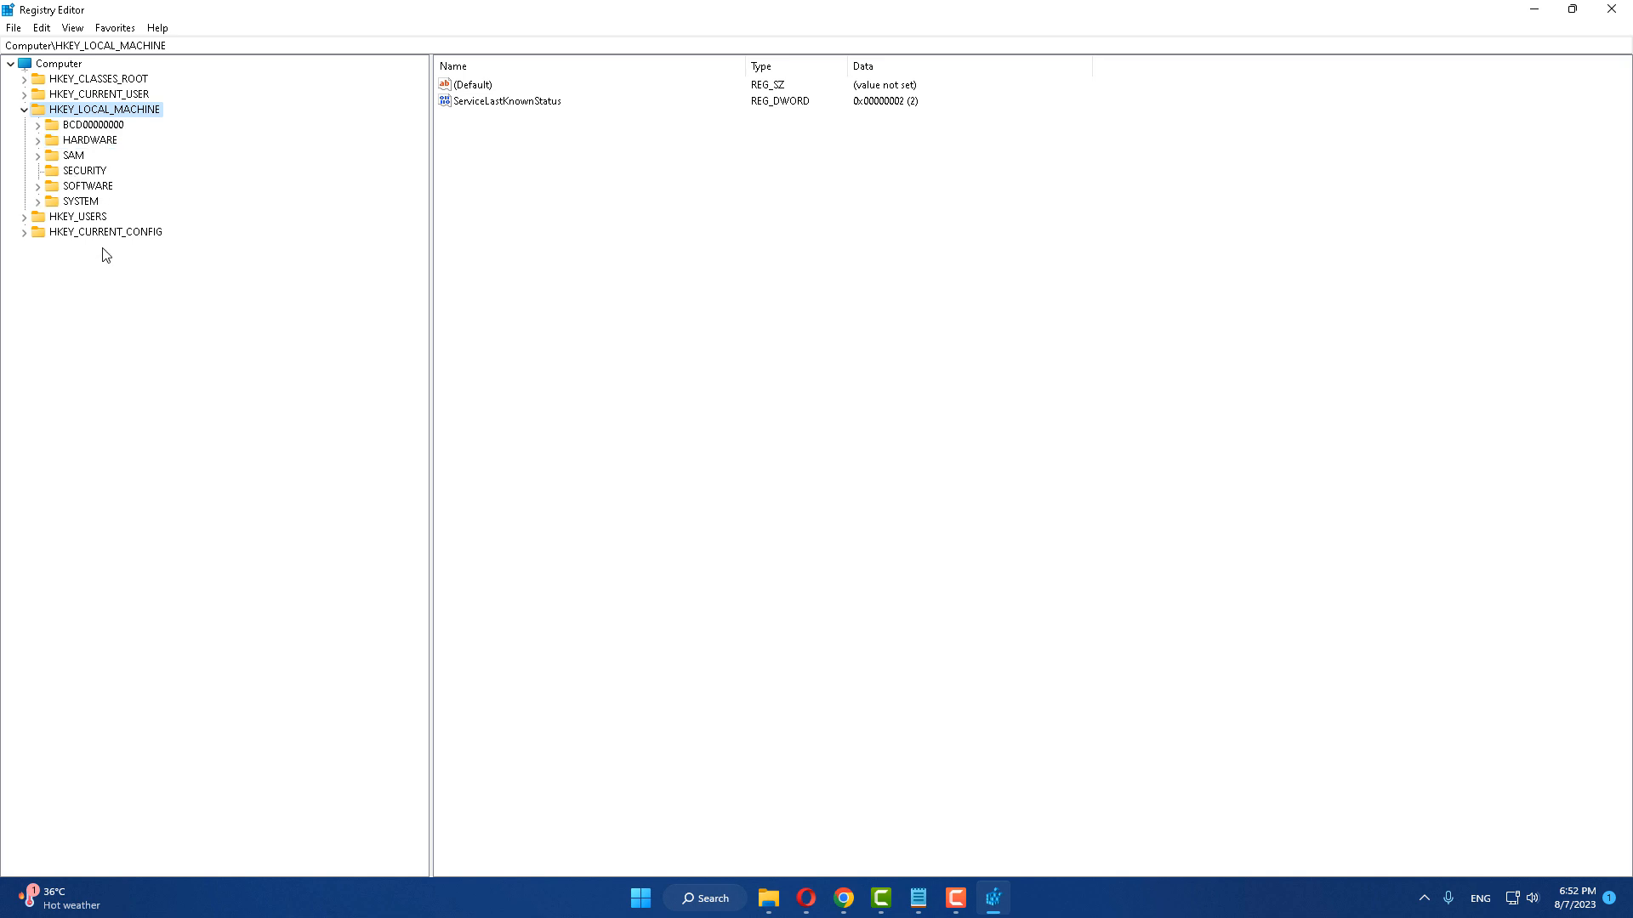
{"action": "left_click", "coordinate": [86, 188]}
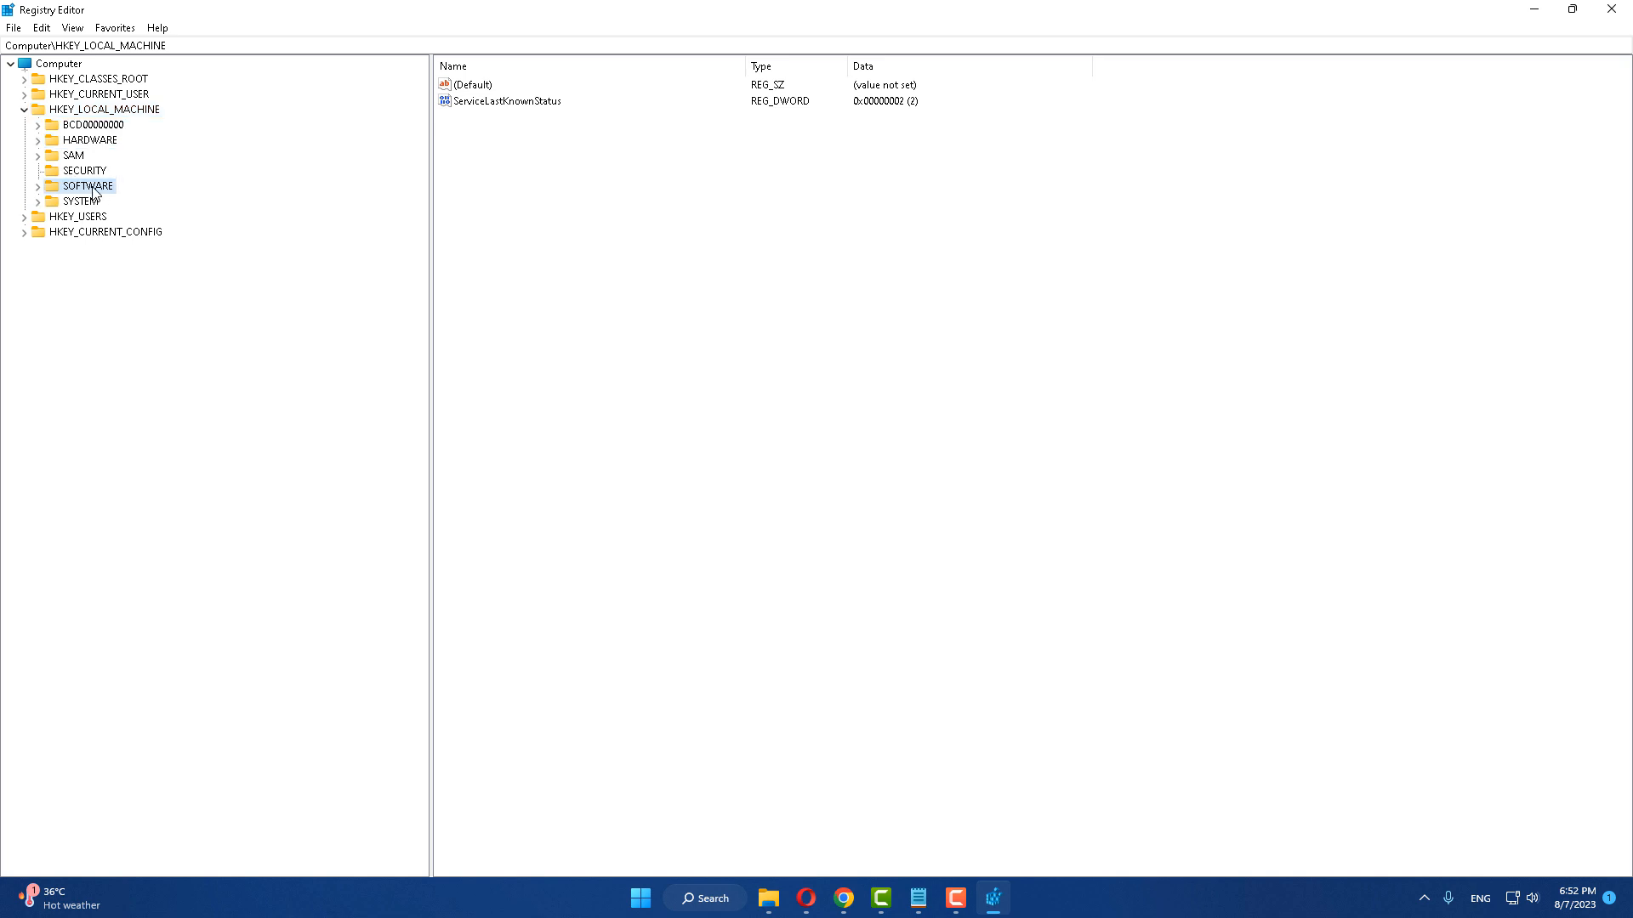
{"action": "left_click", "coordinate": [38, 187]}
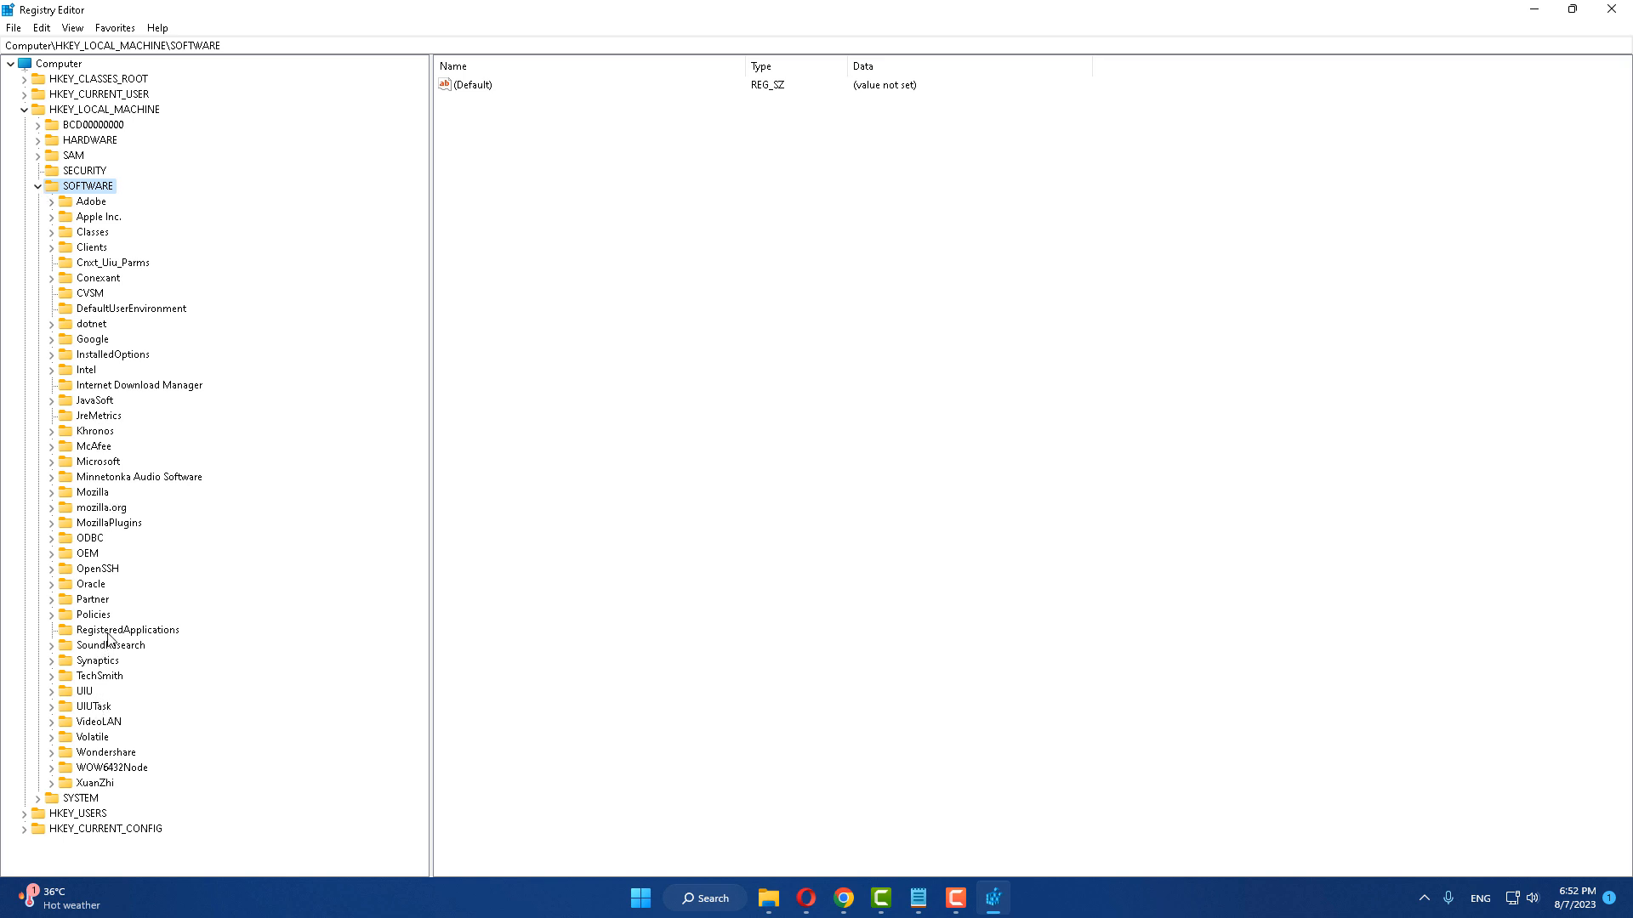
{"action": "left_click", "coordinate": [97, 463]}
{"action": "left_click", "coordinate": [53, 463]}
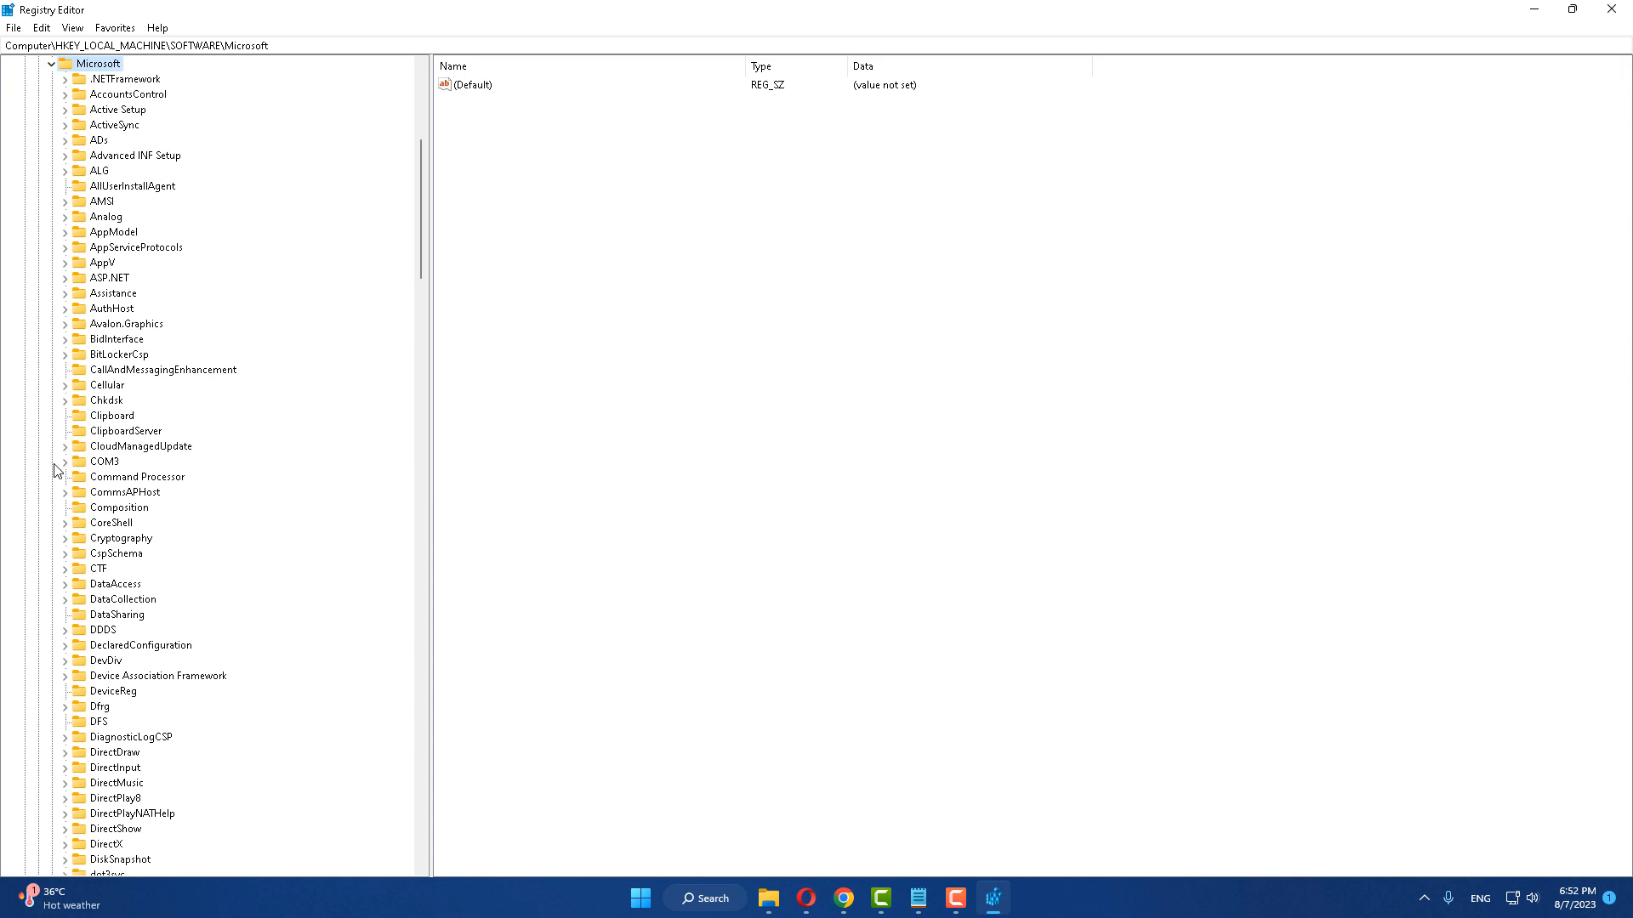
Step: Find the Windows key under Microsoft and expand it
{"action": "left_click", "coordinate": [116, 691]}
{"action": "scroll", "coordinate": [172, 677], "scroll_direction": "down", "scroll_amount": 6}
{"action": "scroll", "coordinate": [172, 677], "scroll_direction": "down", "scroll_amount": 20}
{"action": "scroll", "coordinate": [172, 674], "scroll_direction": "down", "scroll_amount": 20}
{"action": "scroll", "coordinate": [167, 646], "scroll_direction": "down", "scroll_amount": 6}
{"action": "left_click", "coordinate": [113, 401]}
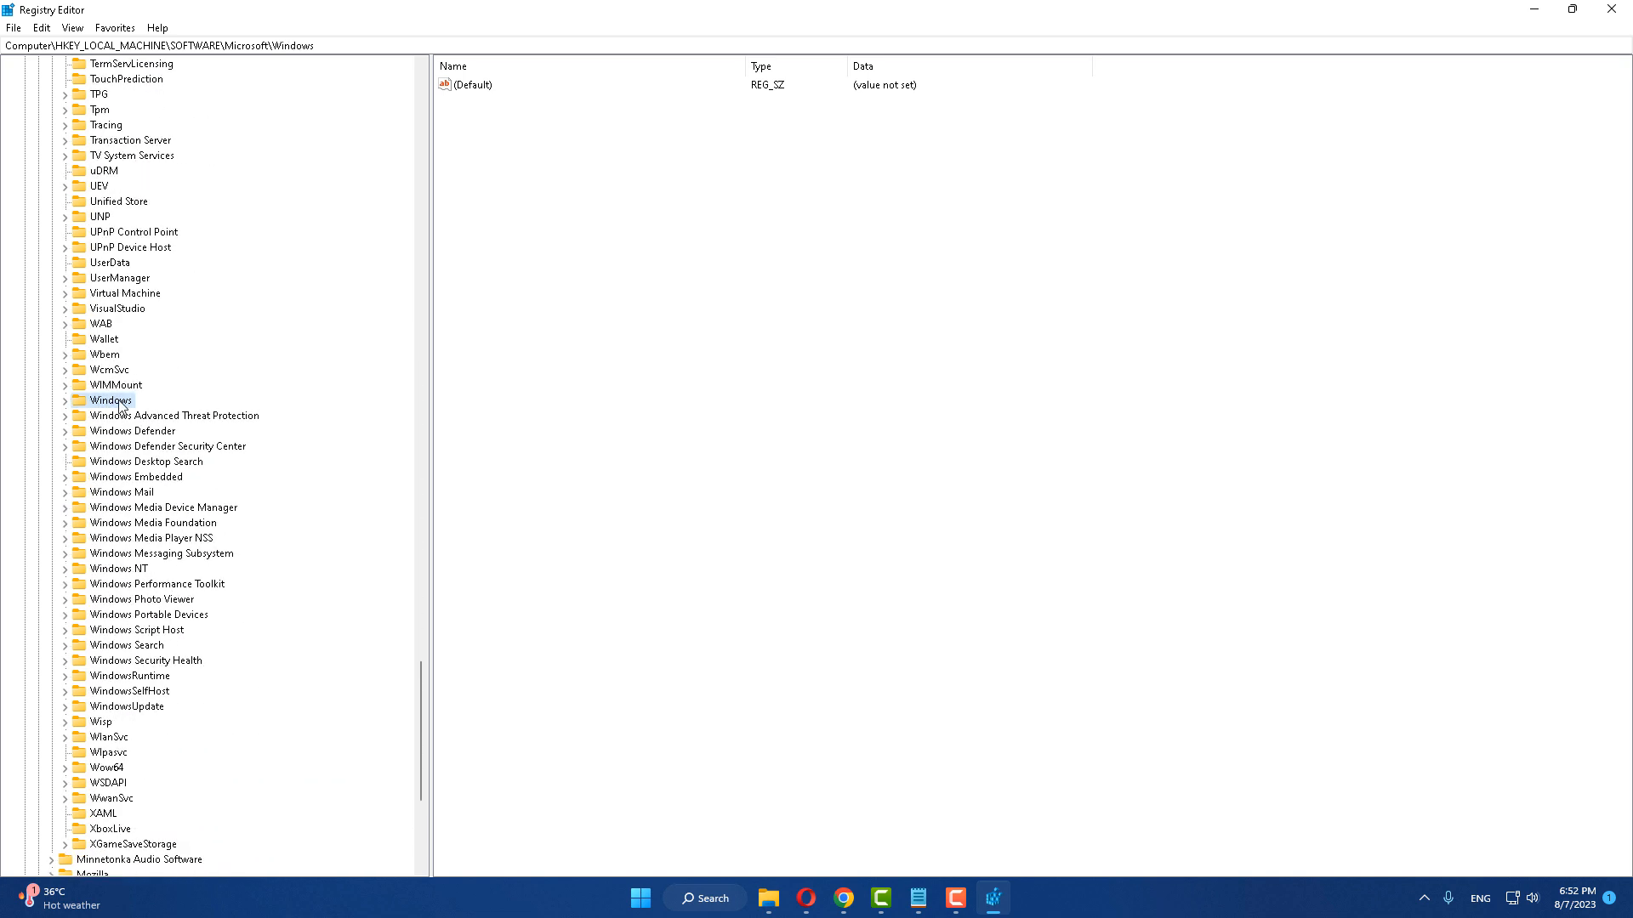
{"action": "left_click", "coordinate": [66, 403]}
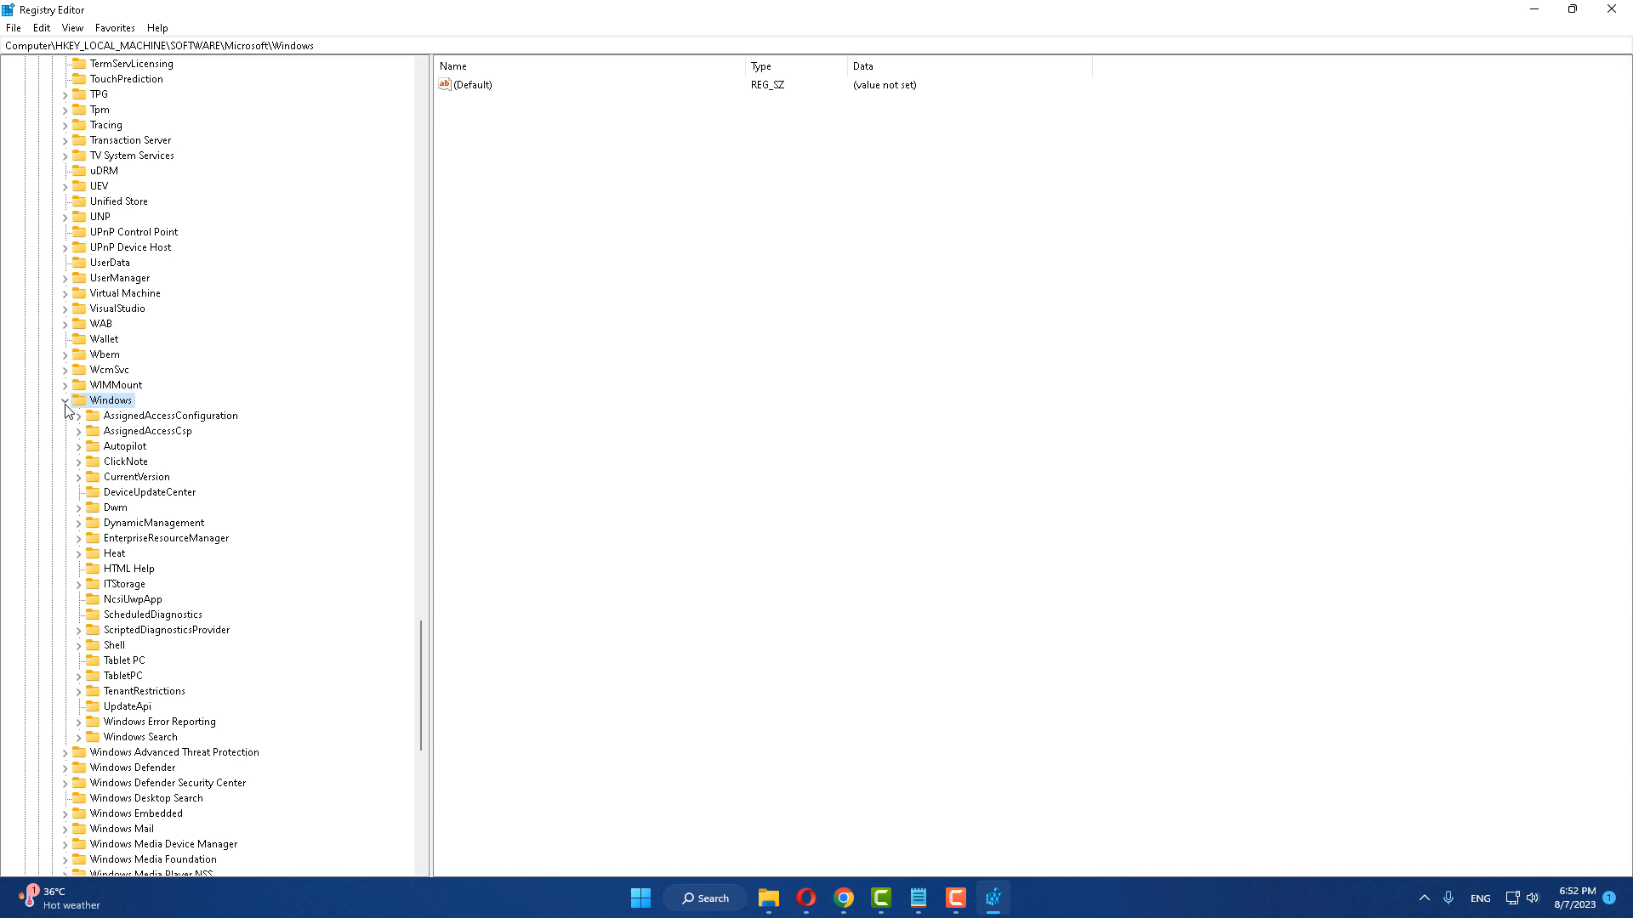
Step: Expand CurrentVersion under the Windows key, and expand its Shell Extensions subkey
{"action": "left_click", "coordinate": [138, 478]}
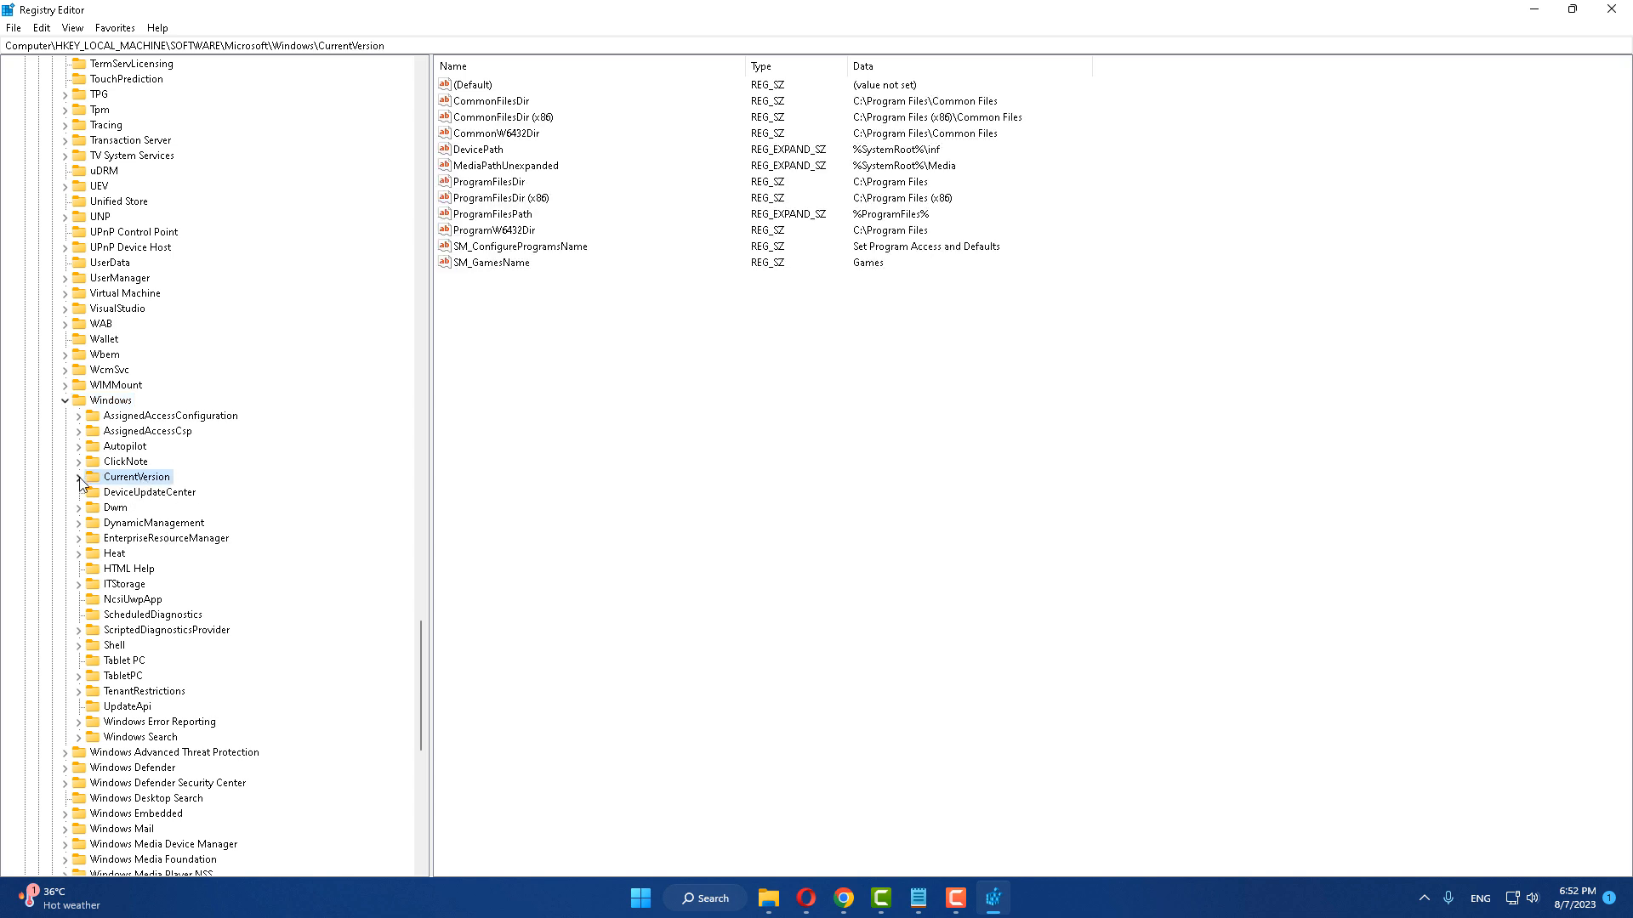
{"action": "left_click", "coordinate": [79, 478]}
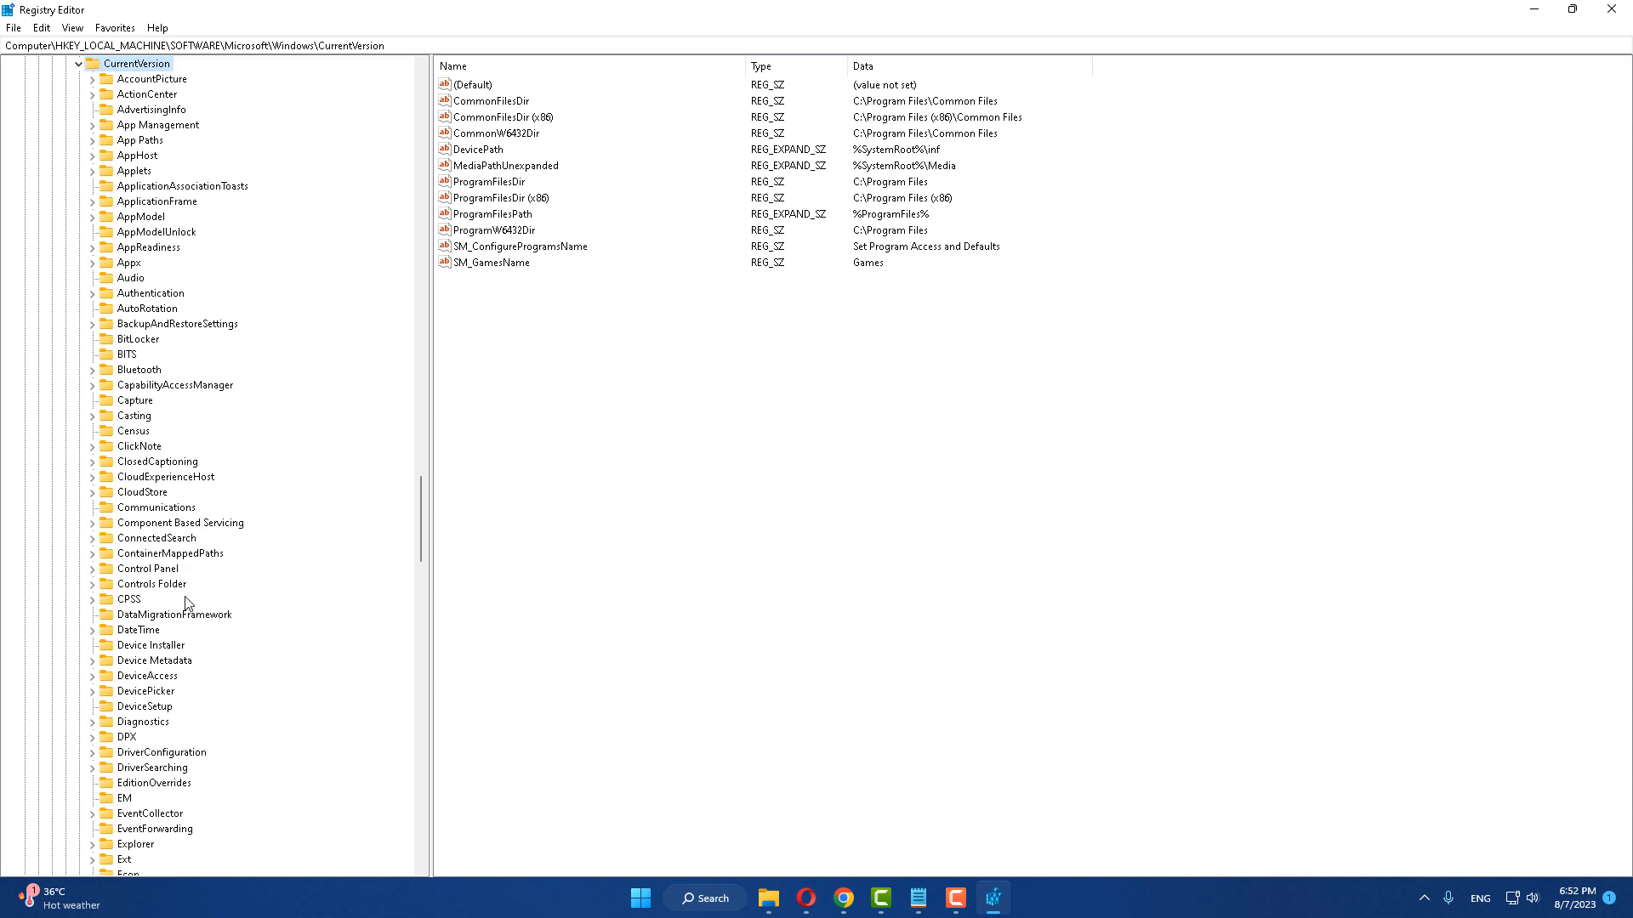
{"action": "scroll", "coordinate": [146, 651], "scroll_direction": "down", "scroll_amount": 11}
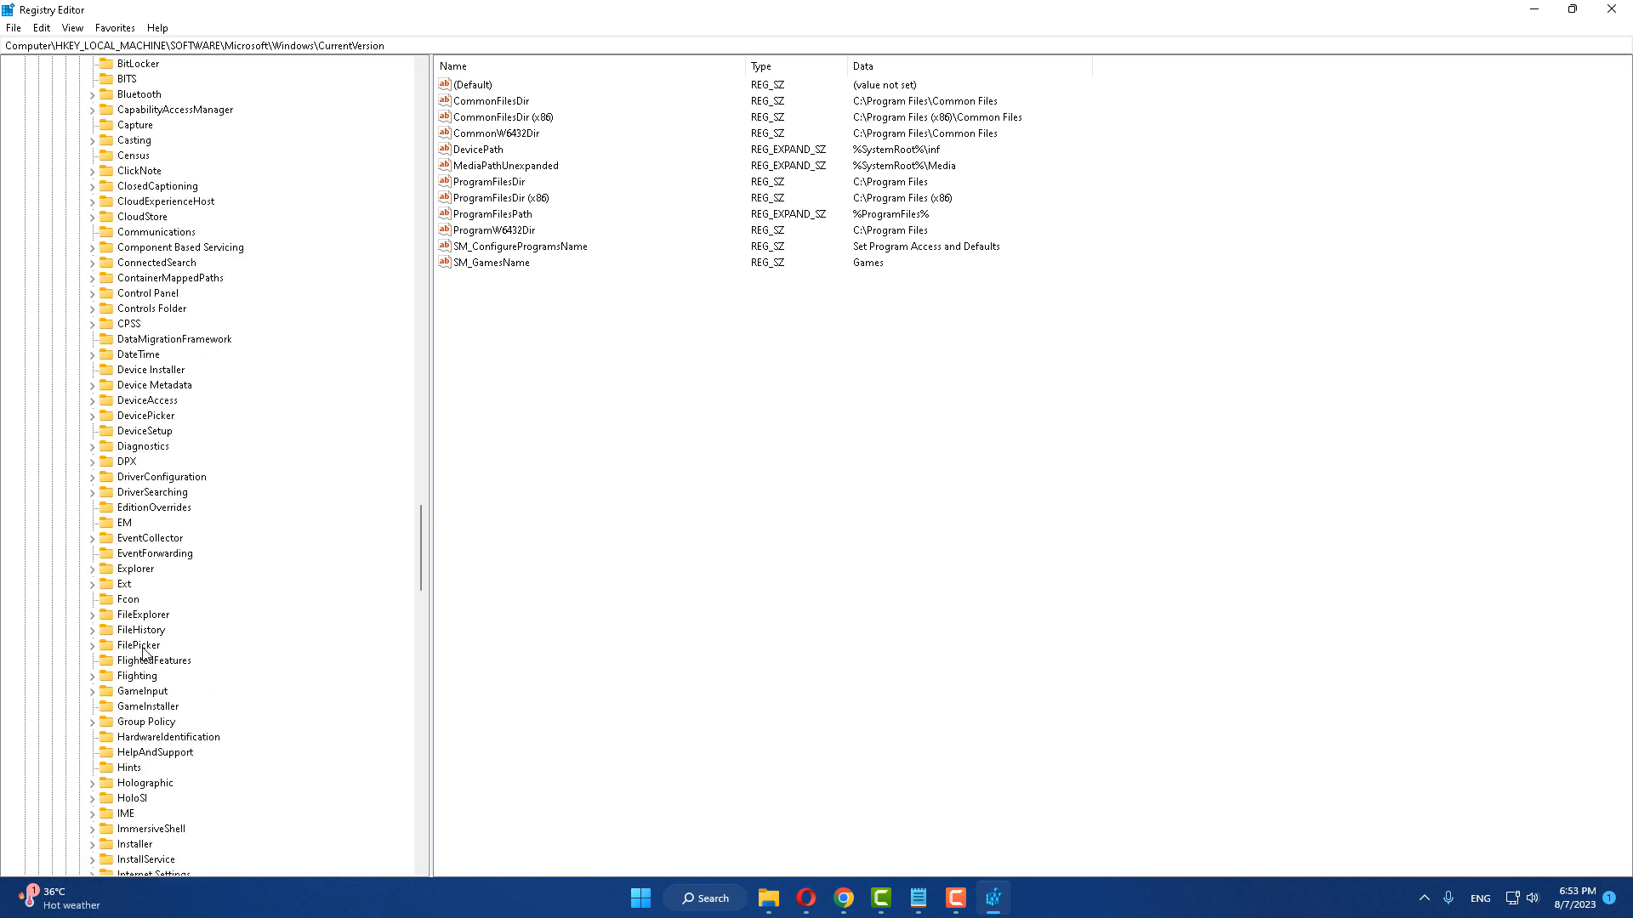
{"action": "scroll", "coordinate": [146, 651], "scroll_direction": "down", "scroll_amount": 14}
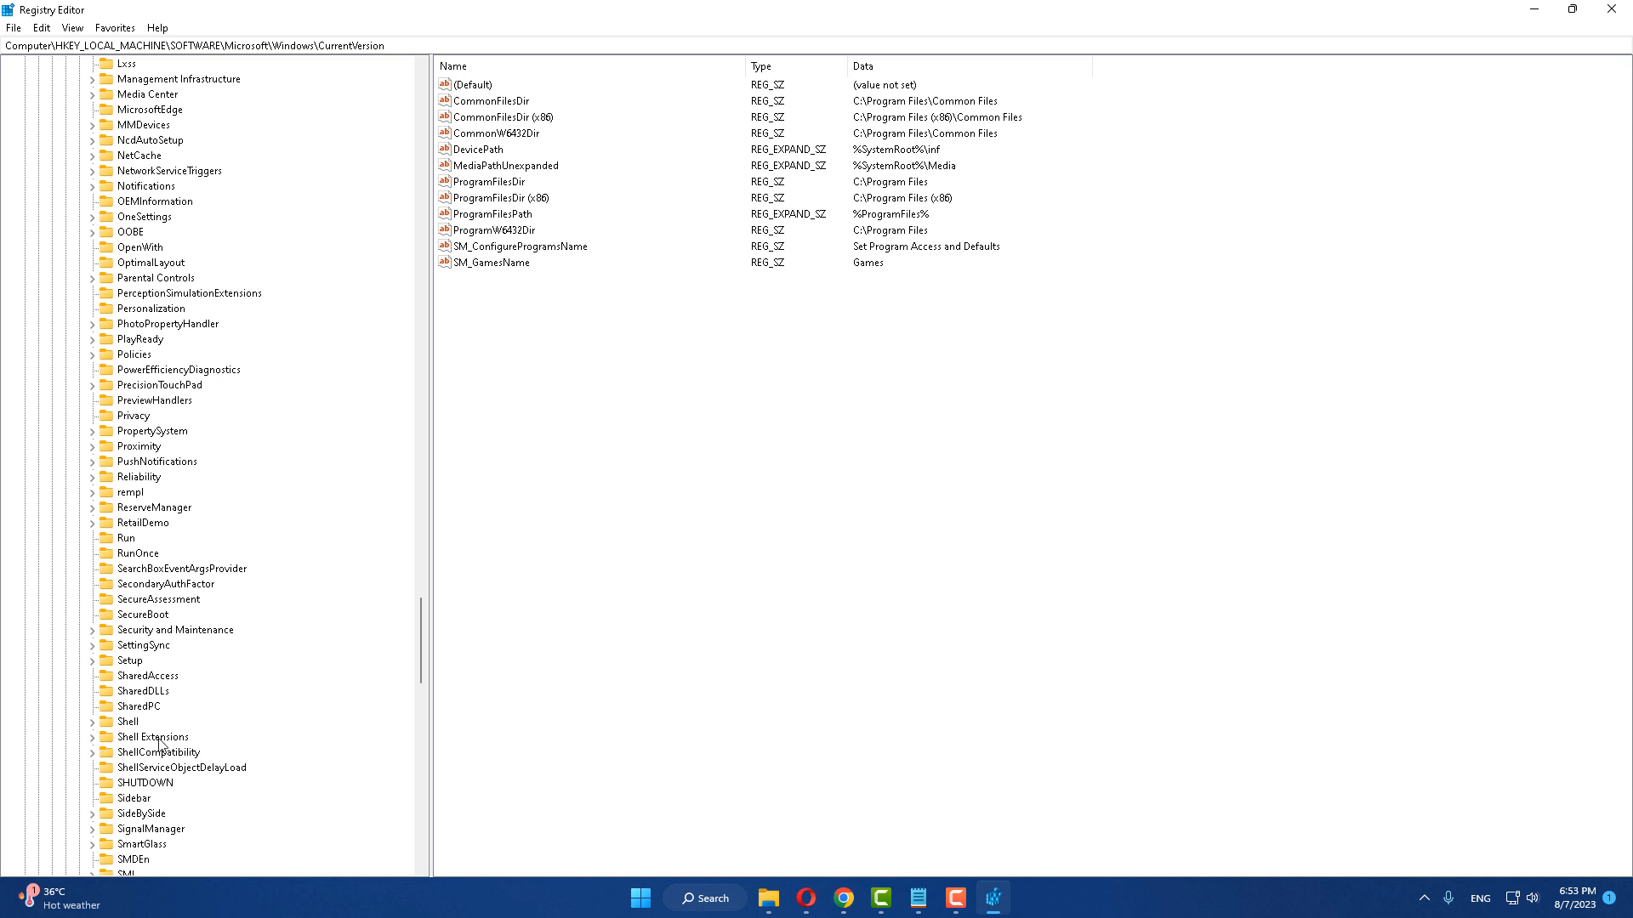
{"action": "left_click", "coordinate": [158, 742]}
{"action": "left_click", "coordinate": [93, 738]}
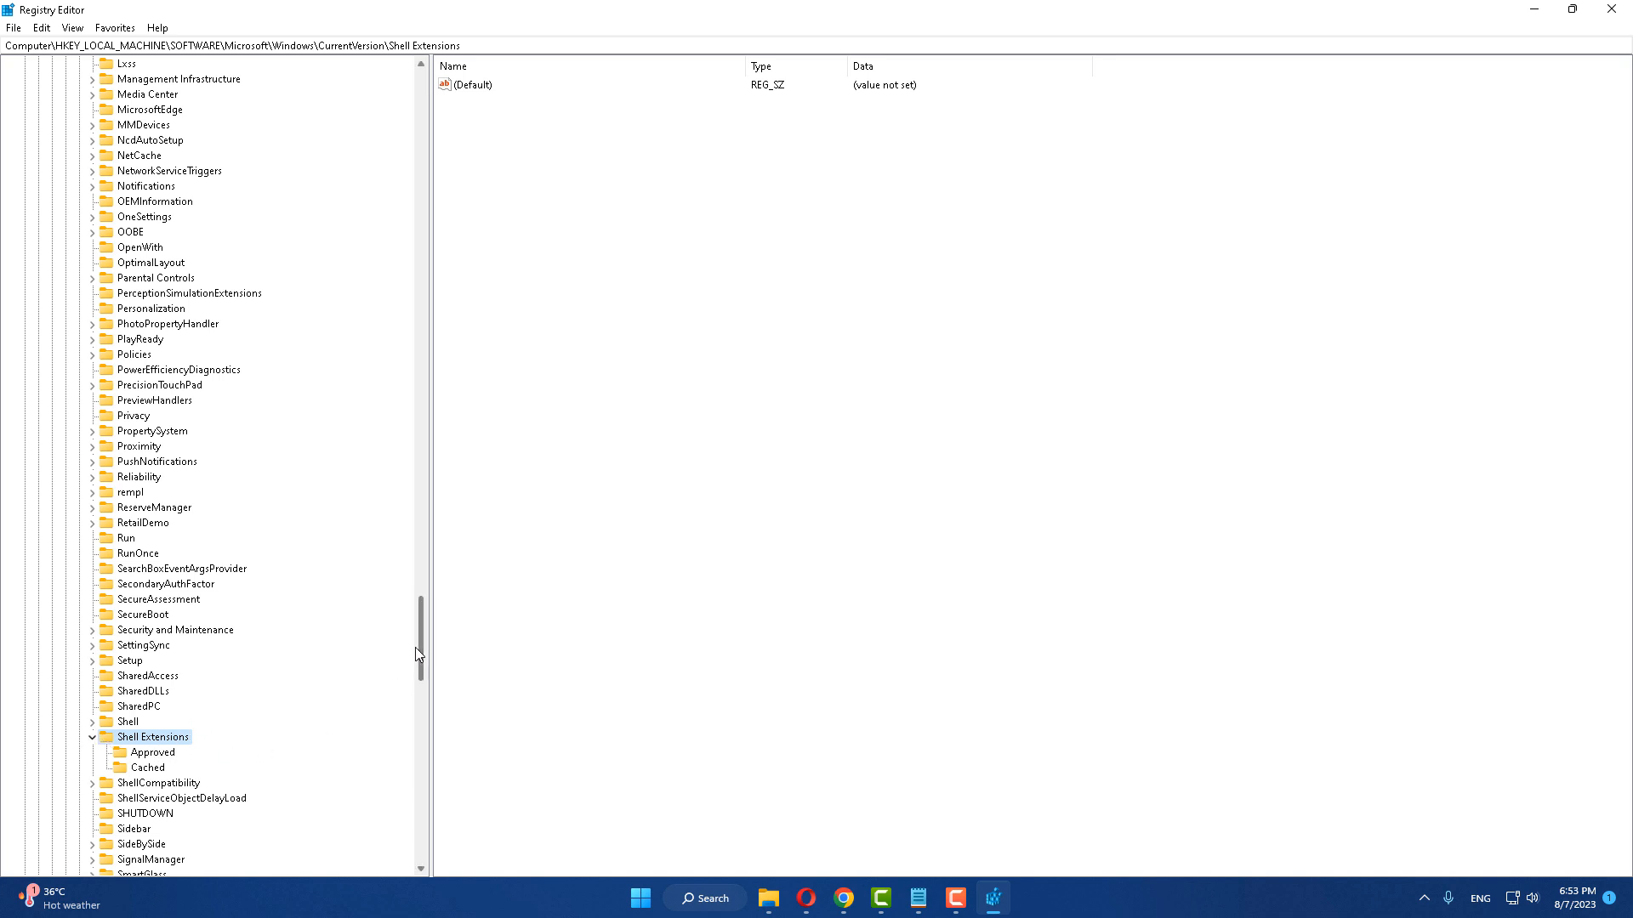
Step: Create a new key named Blocked under Shell Extensions
{"action": "right_click", "coordinate": [571, 187]}
{"action": "left_click", "coordinate": [149, 738]}
{"action": "right_click", "coordinate": [174, 742]}
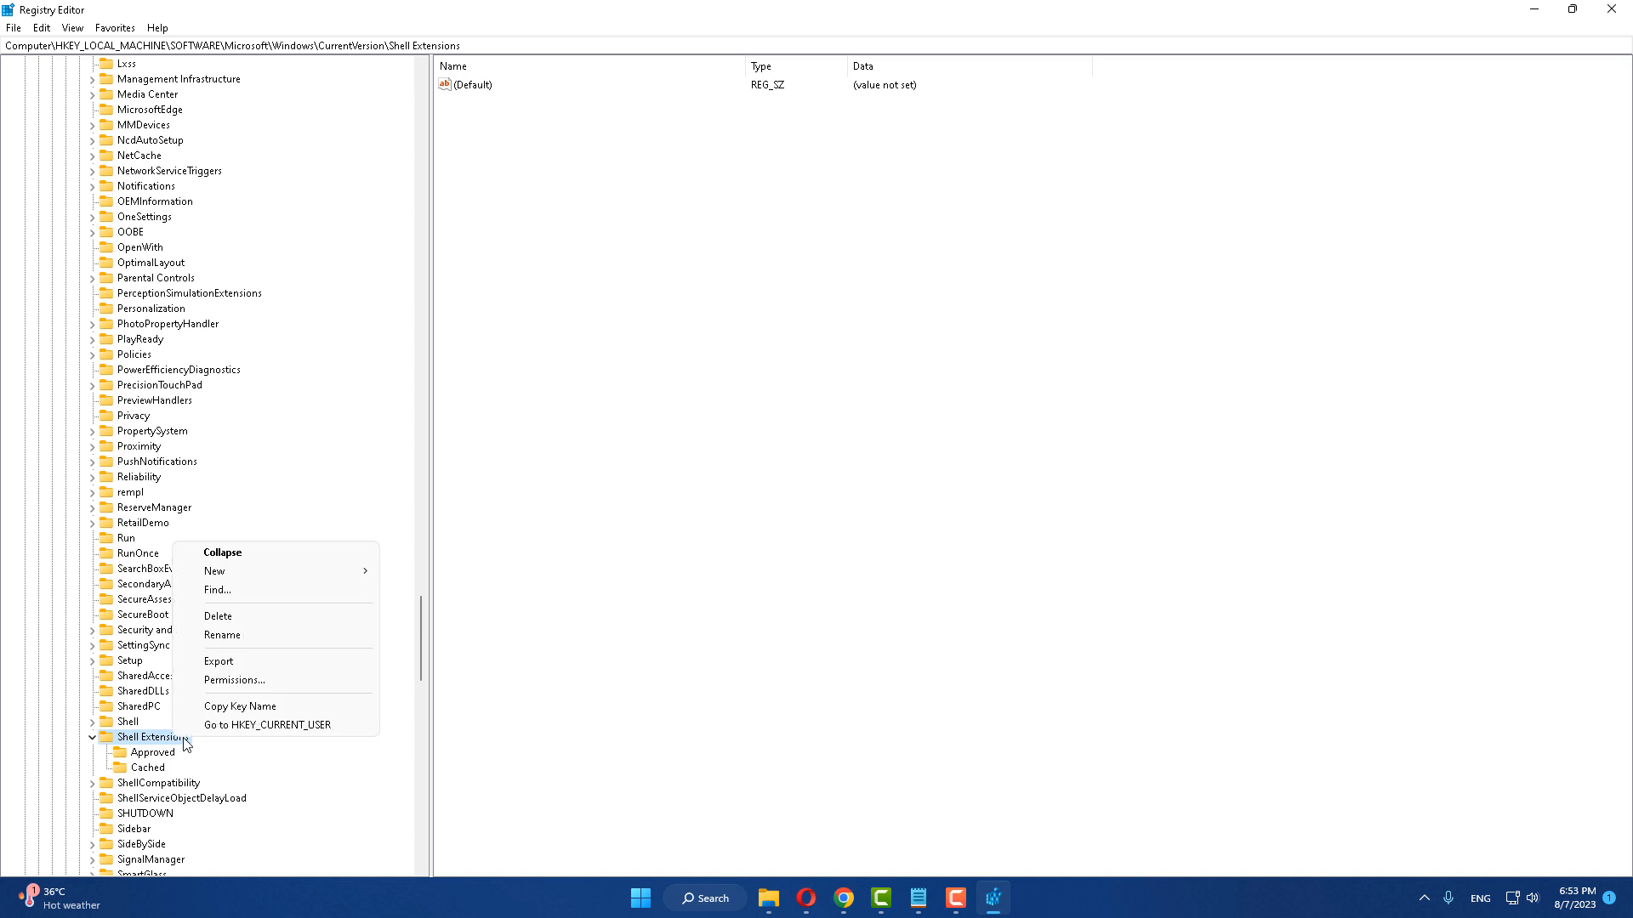
{"action": "mouse_move", "coordinate": [321, 572]}
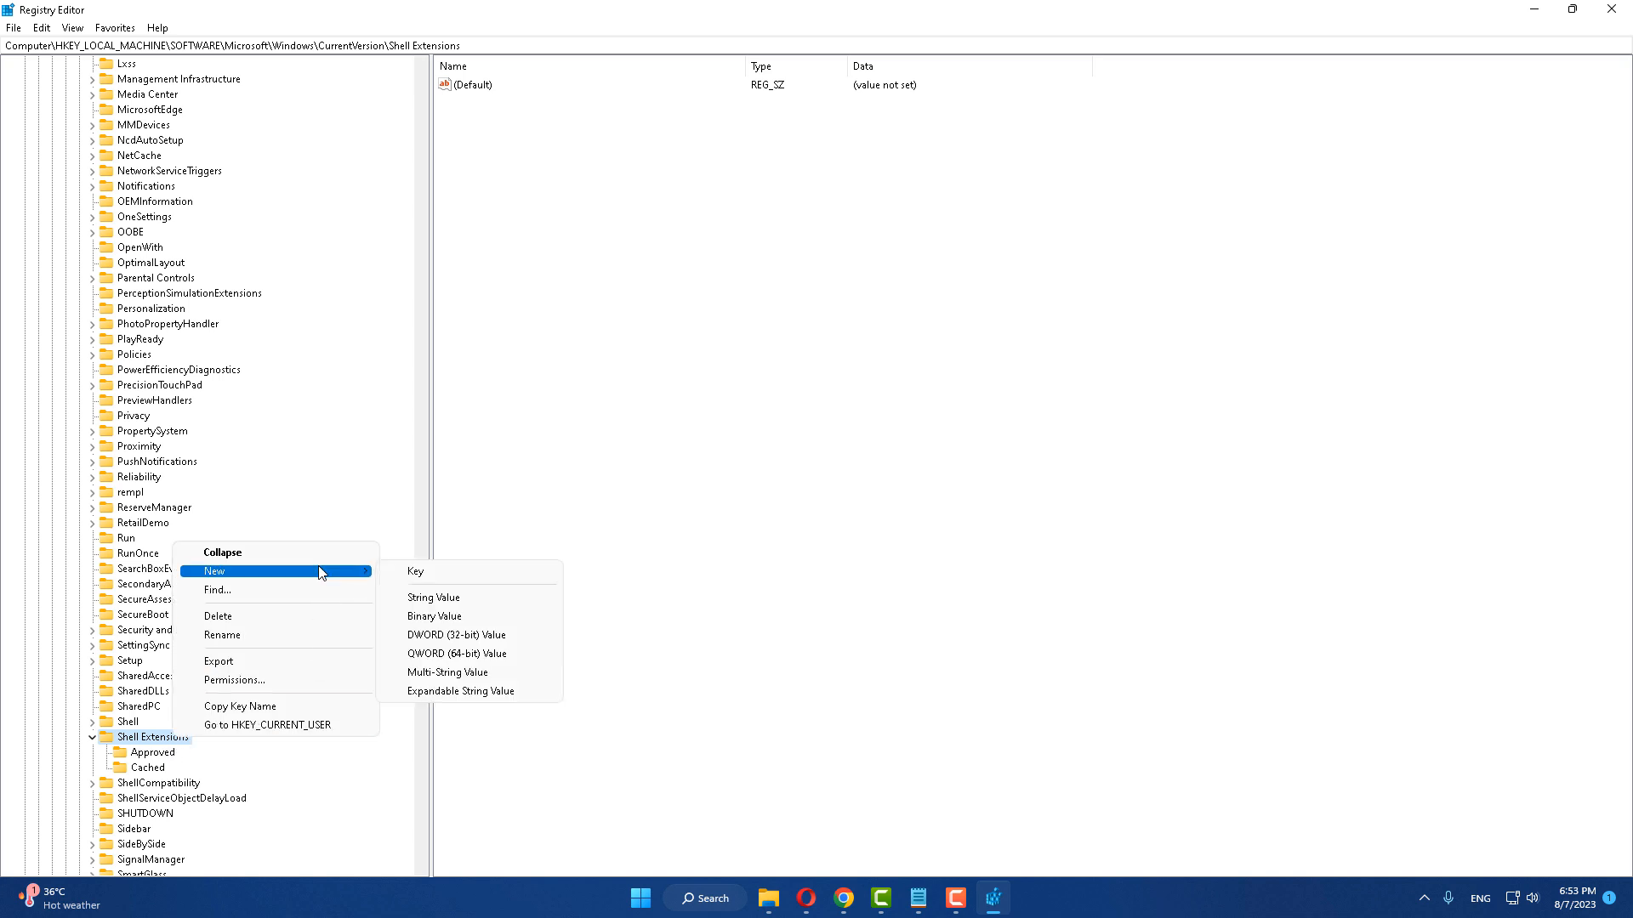
{"action": "left_click", "coordinate": [425, 578]}
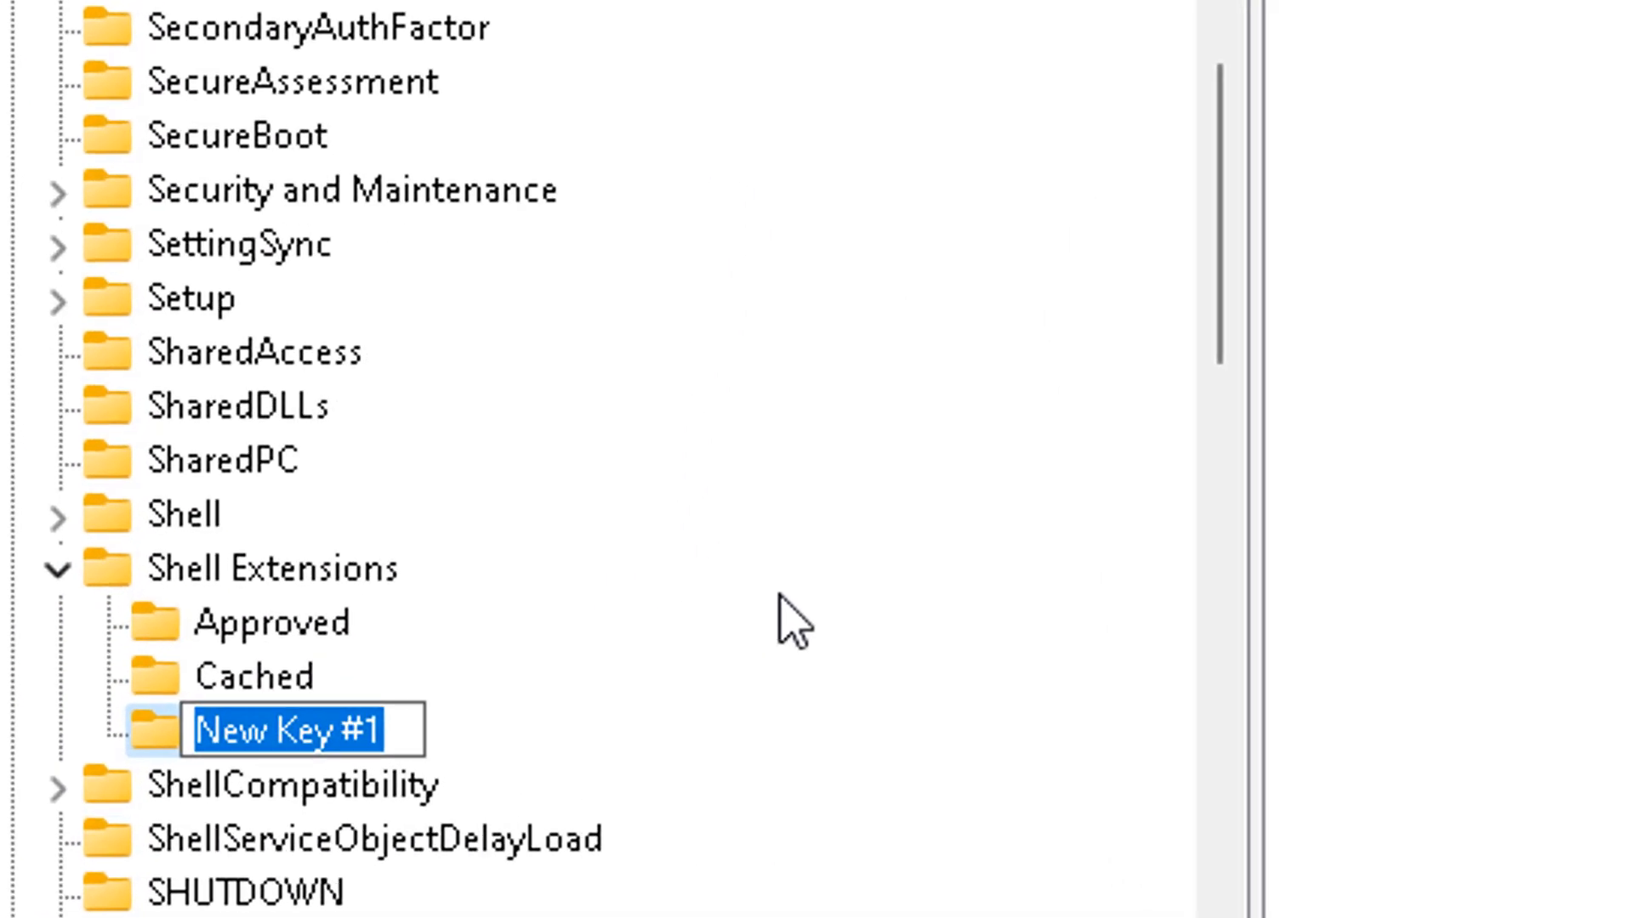
{"action": "type", "text": "Blocked"}
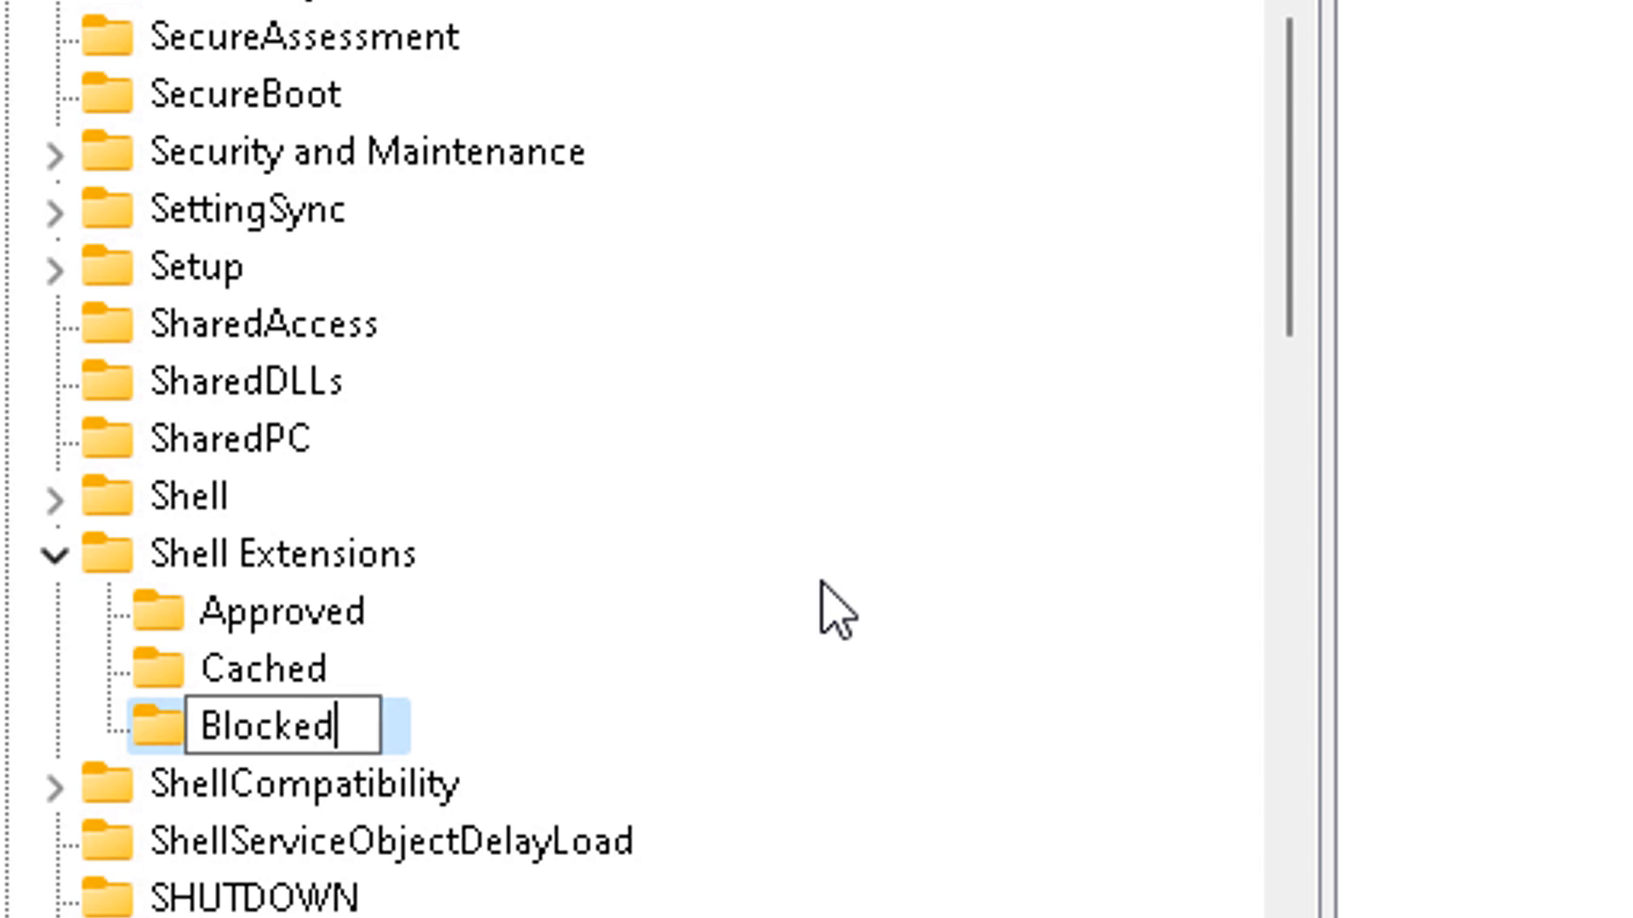
{"action": "key", "text": "Return"}
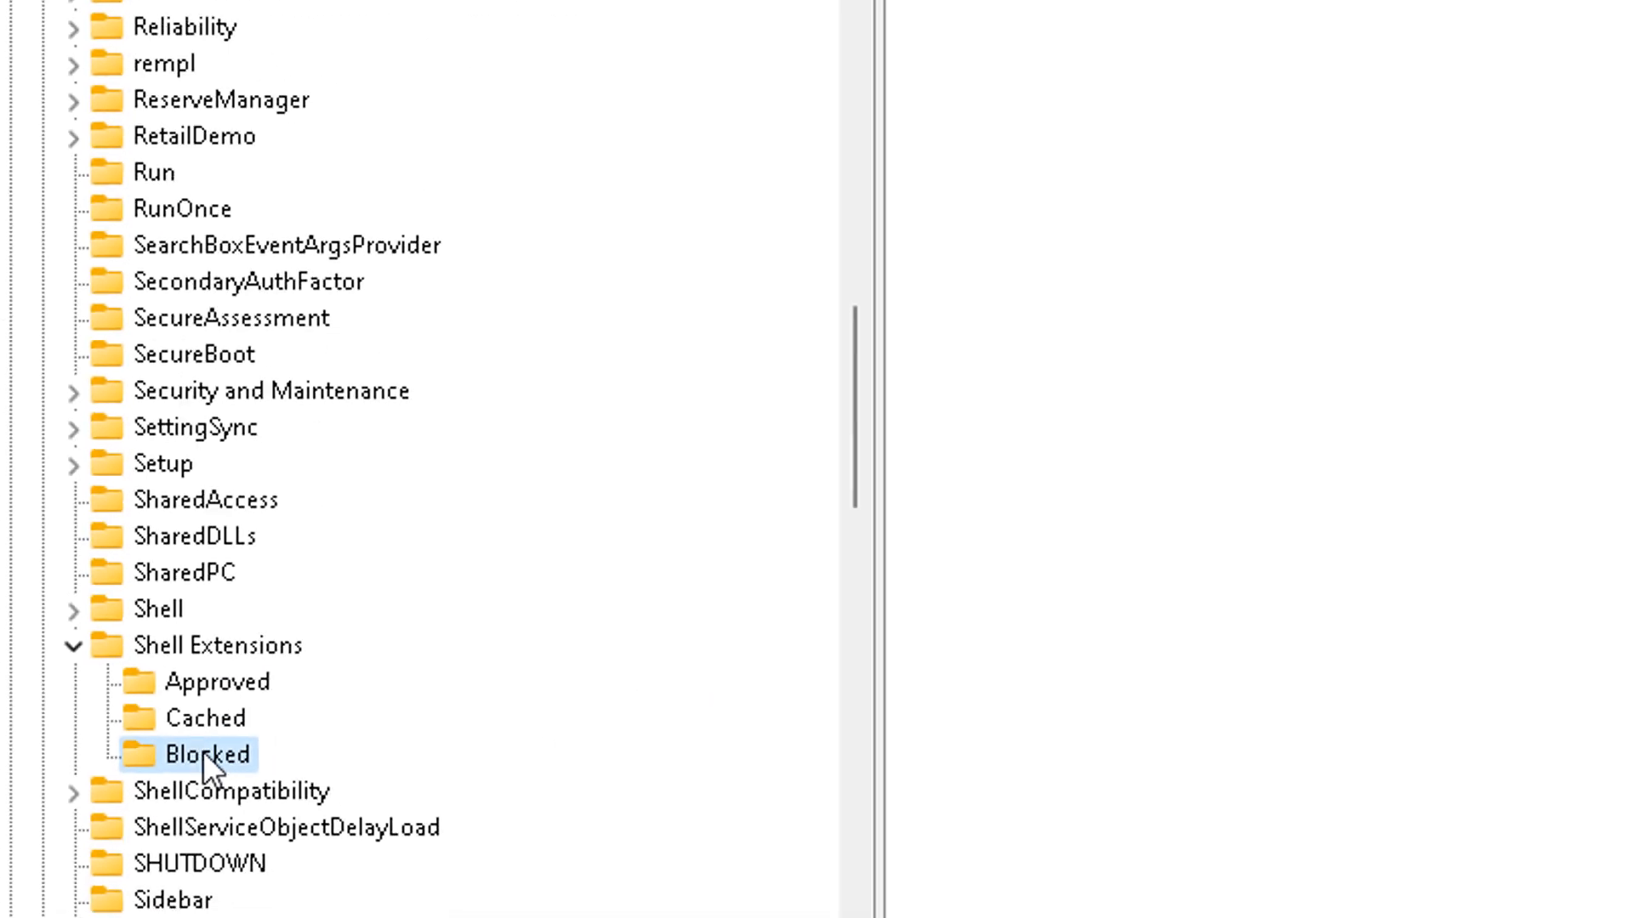
{"action": "right_click", "coordinate": [605, 237]}
{"action": "mouse_move", "coordinate": [662, 246]}
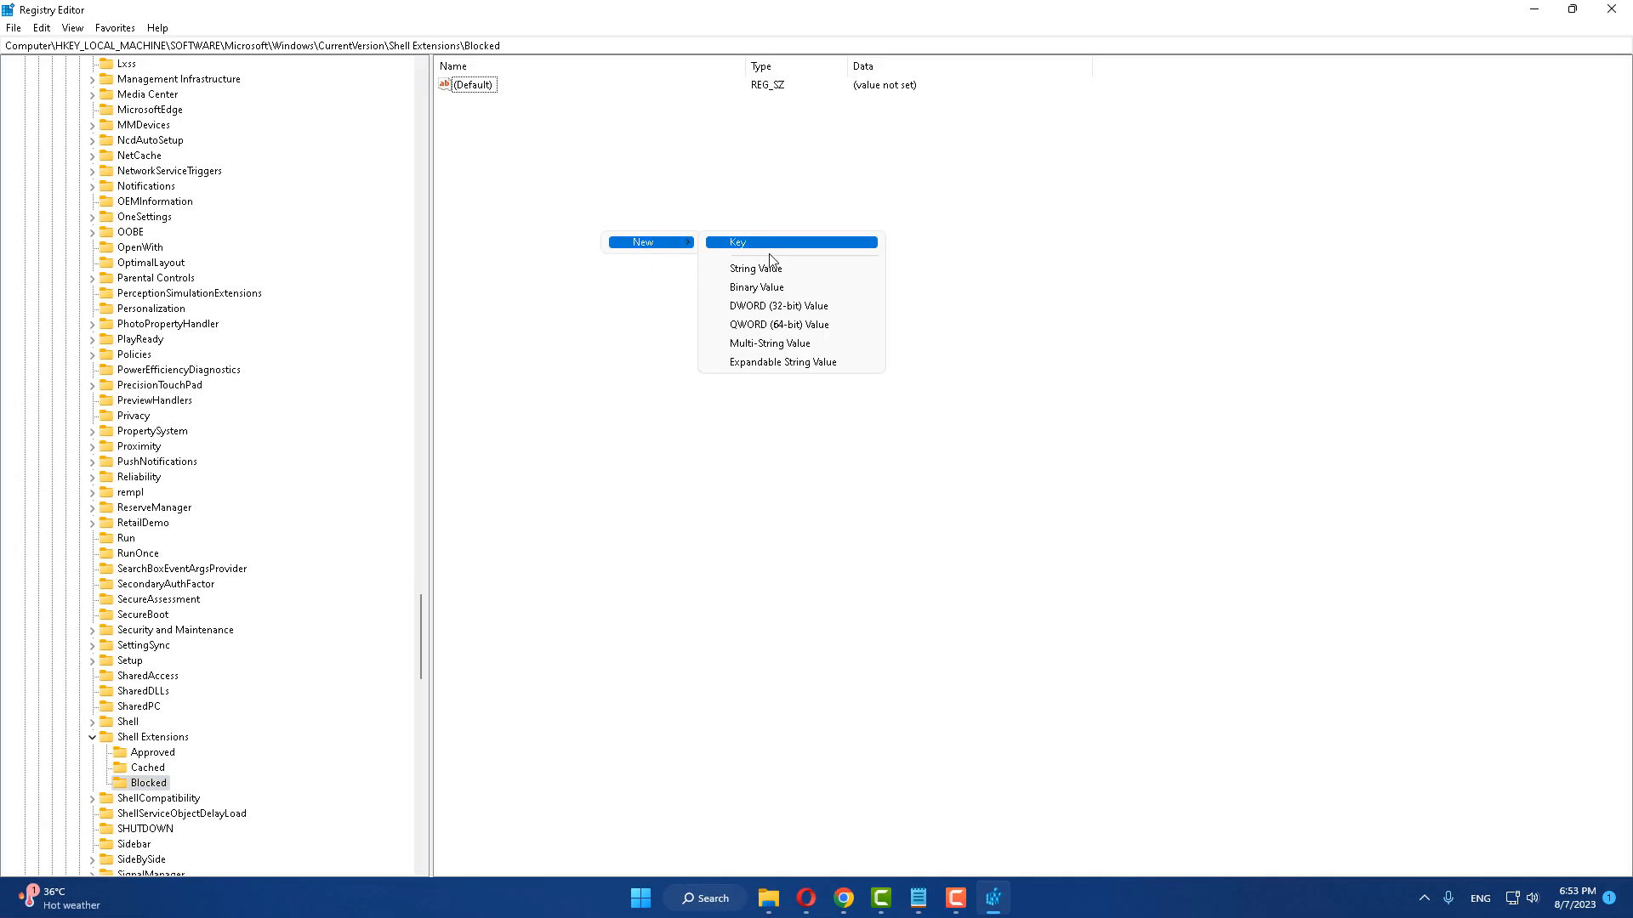
{"action": "left_click", "coordinate": [763, 274]}
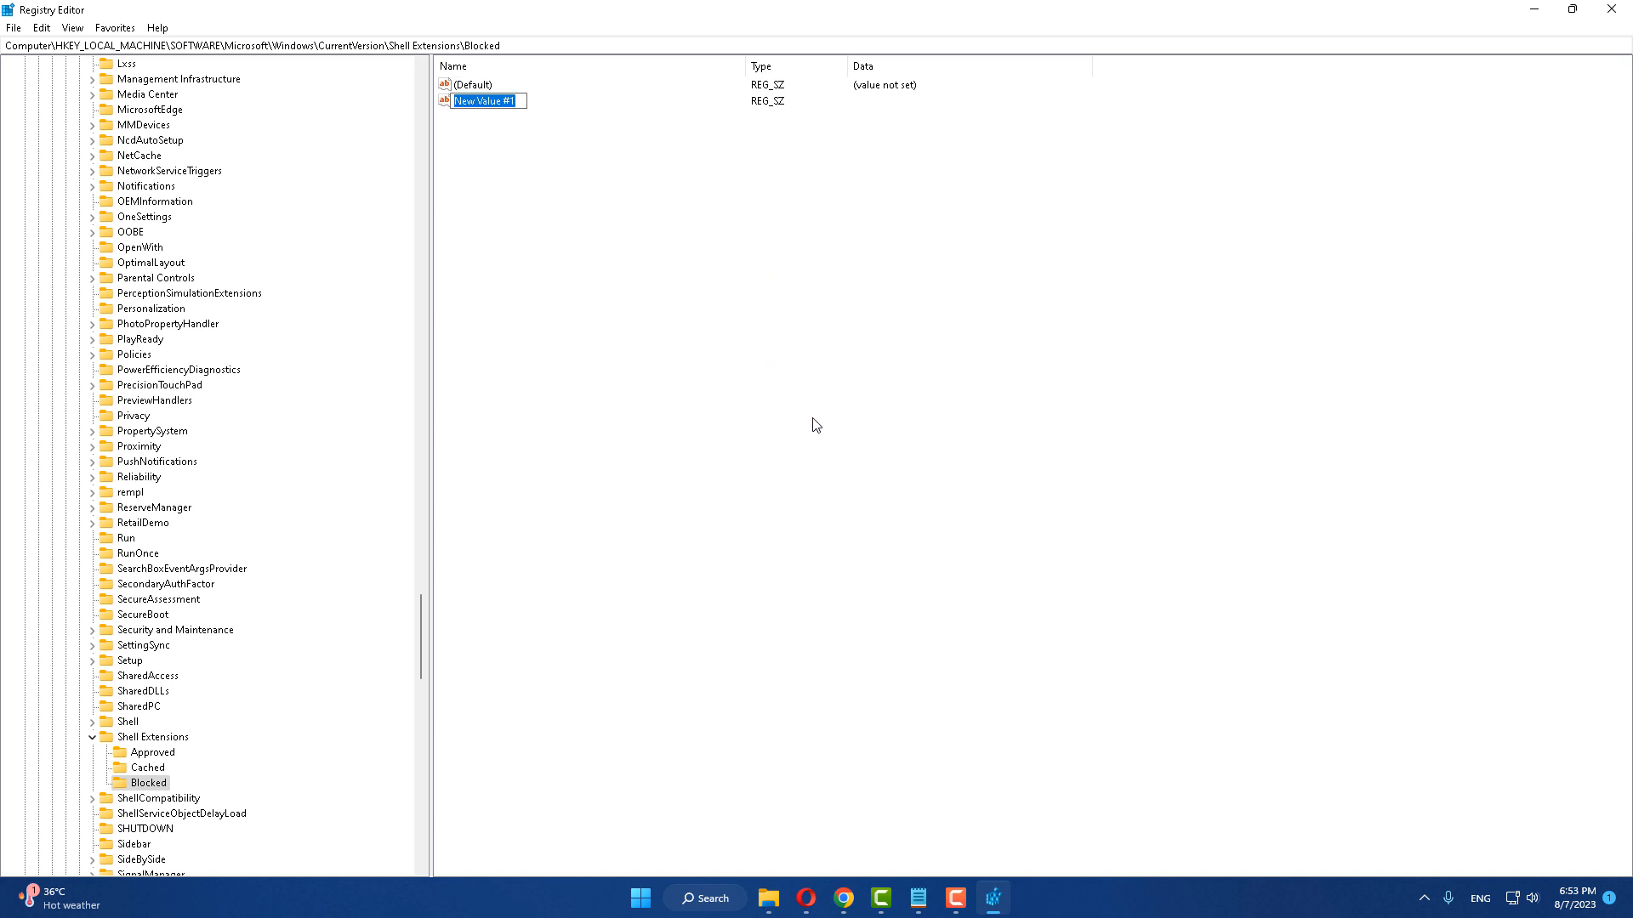
{"action": "type", "text": "{9F"}
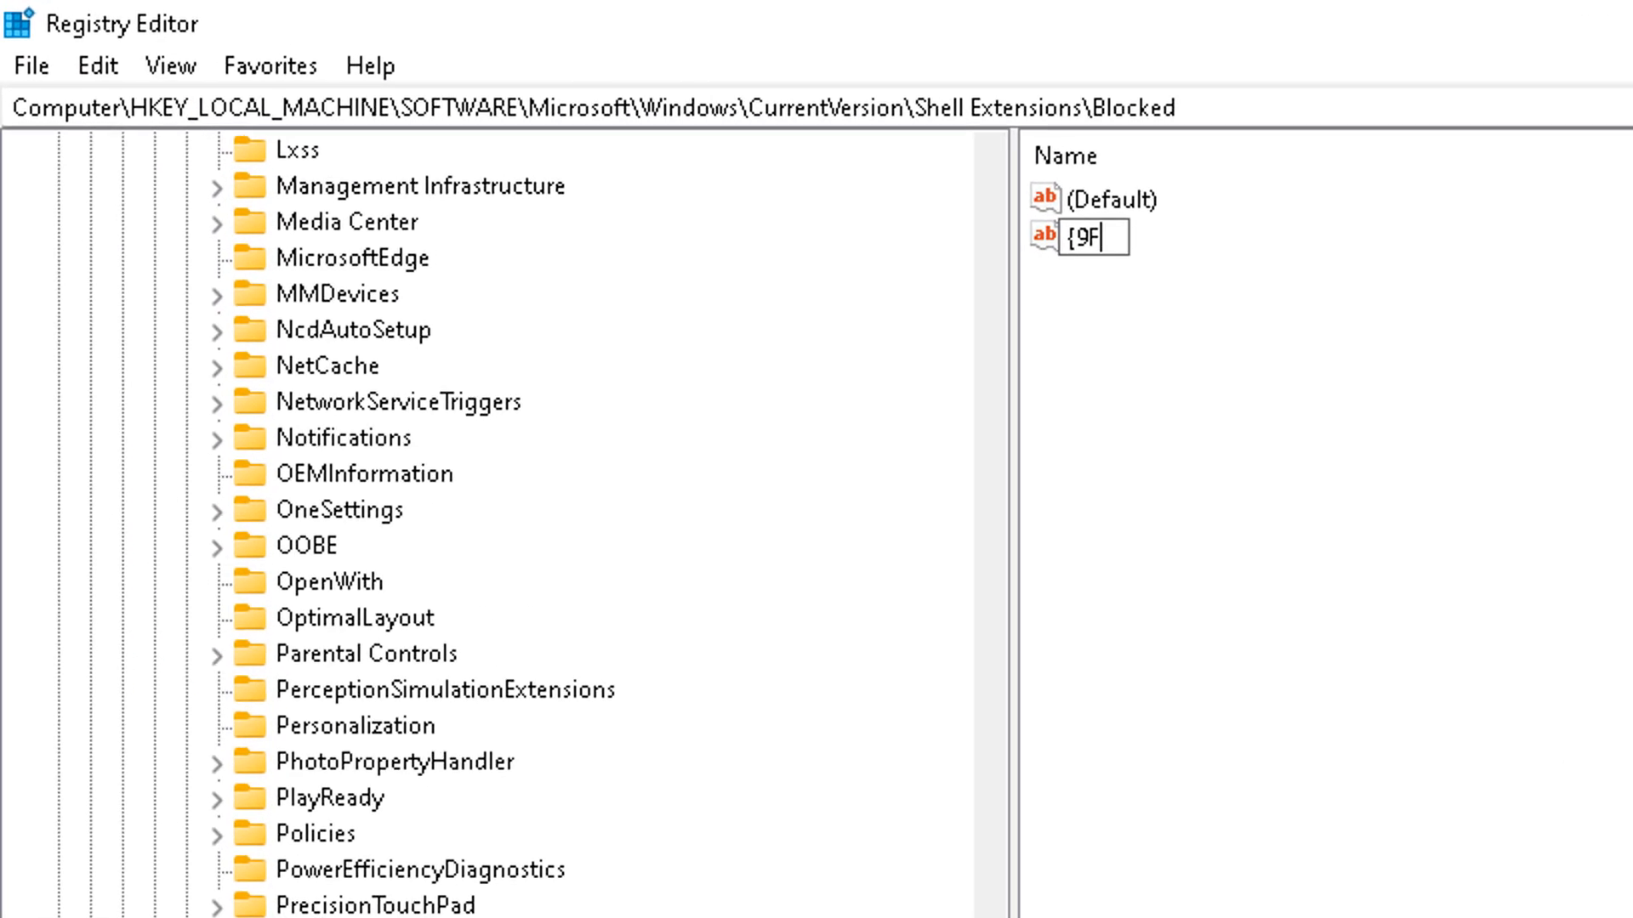
{"action": "type", "text": "156763-"}
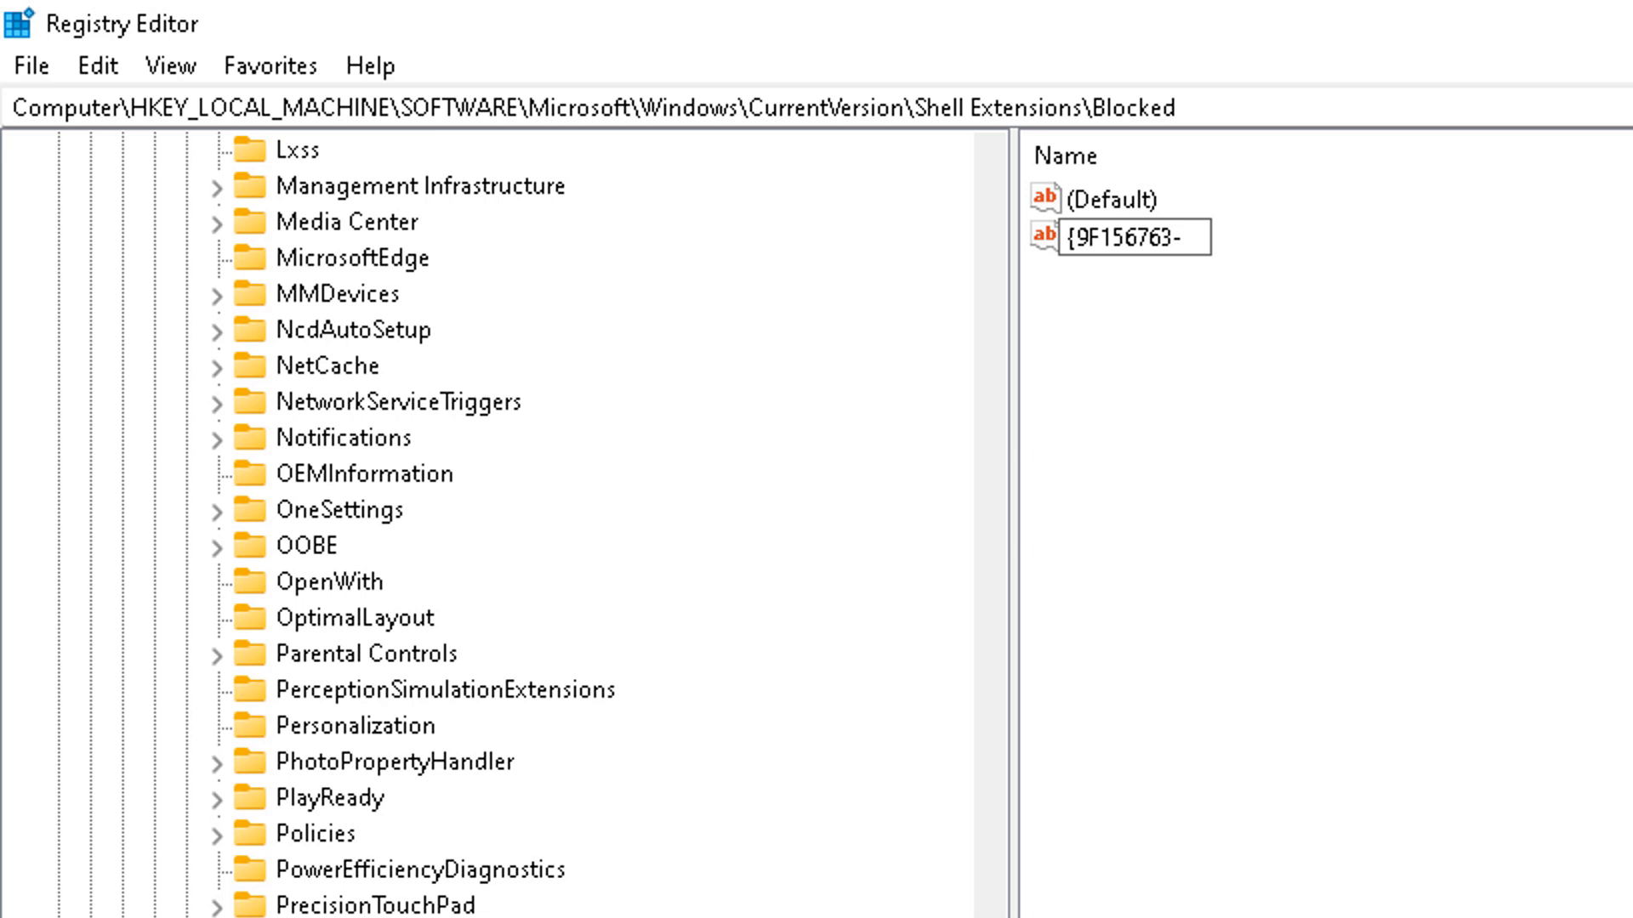
{"action": "type", "text": "7844-"}
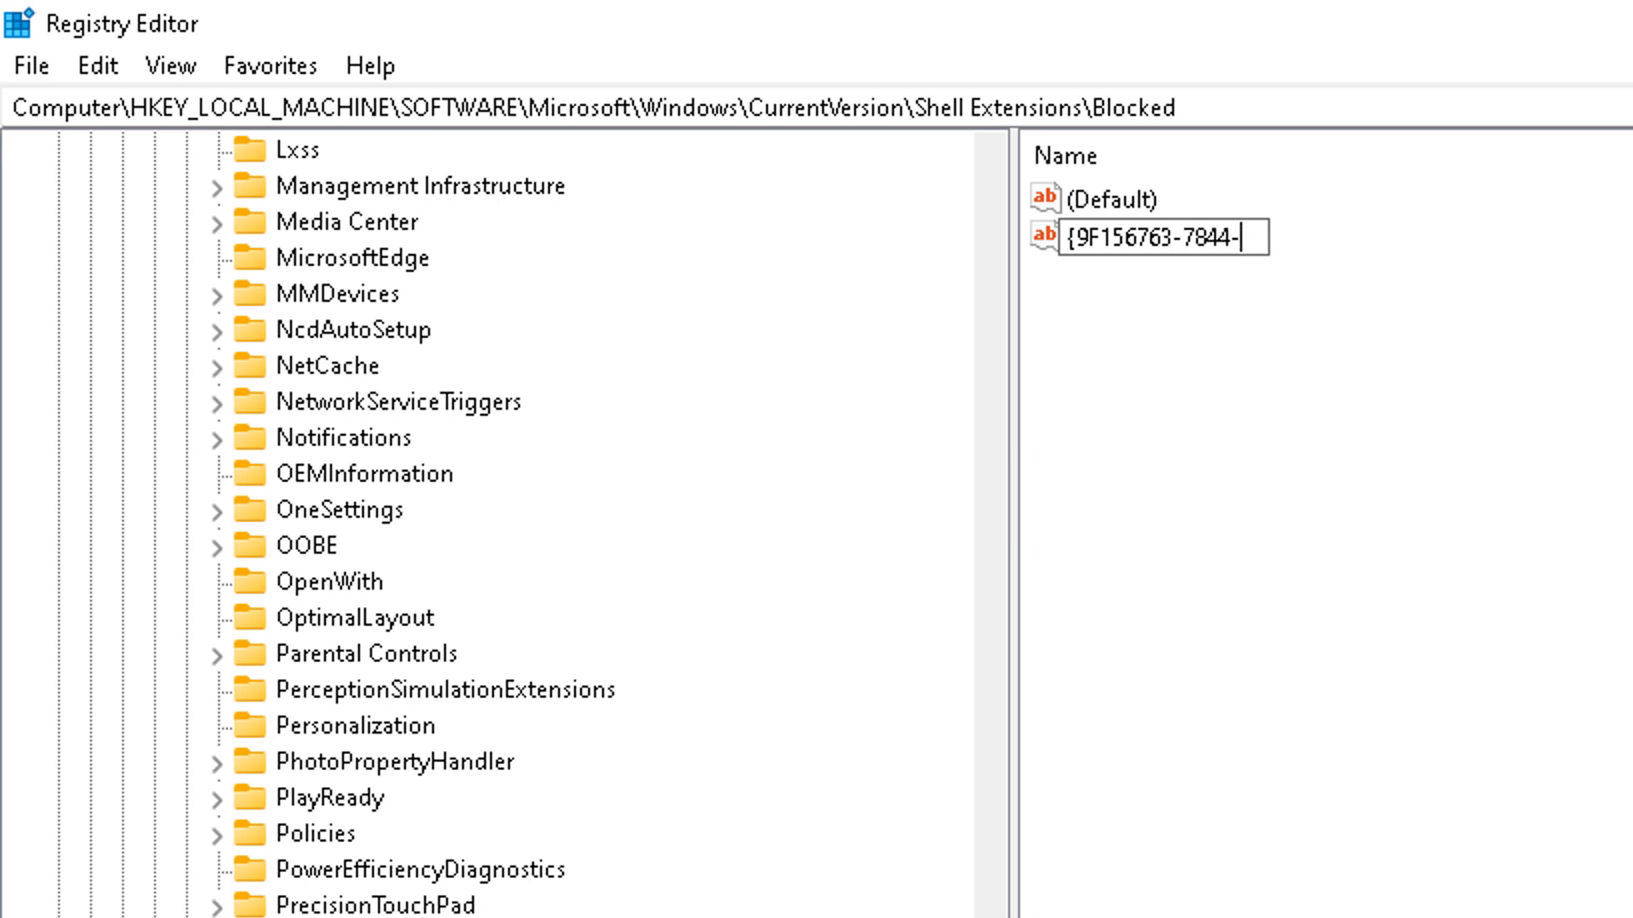
{"action": "type", "text": "4DC4"}
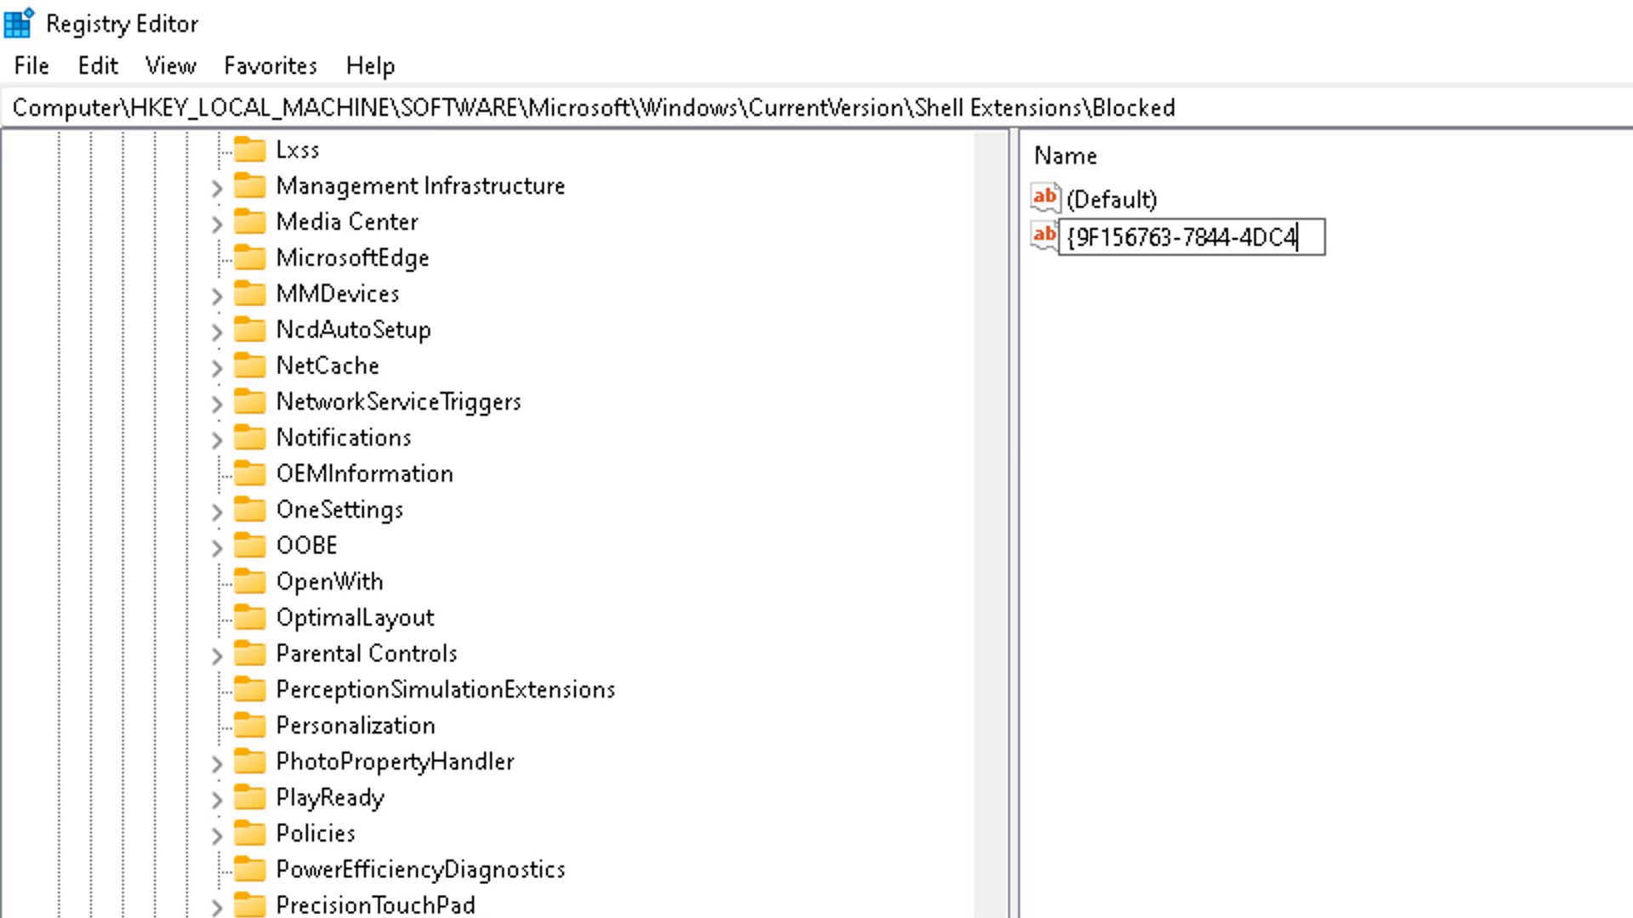
{"action": "type", "text": "-B2B1"}
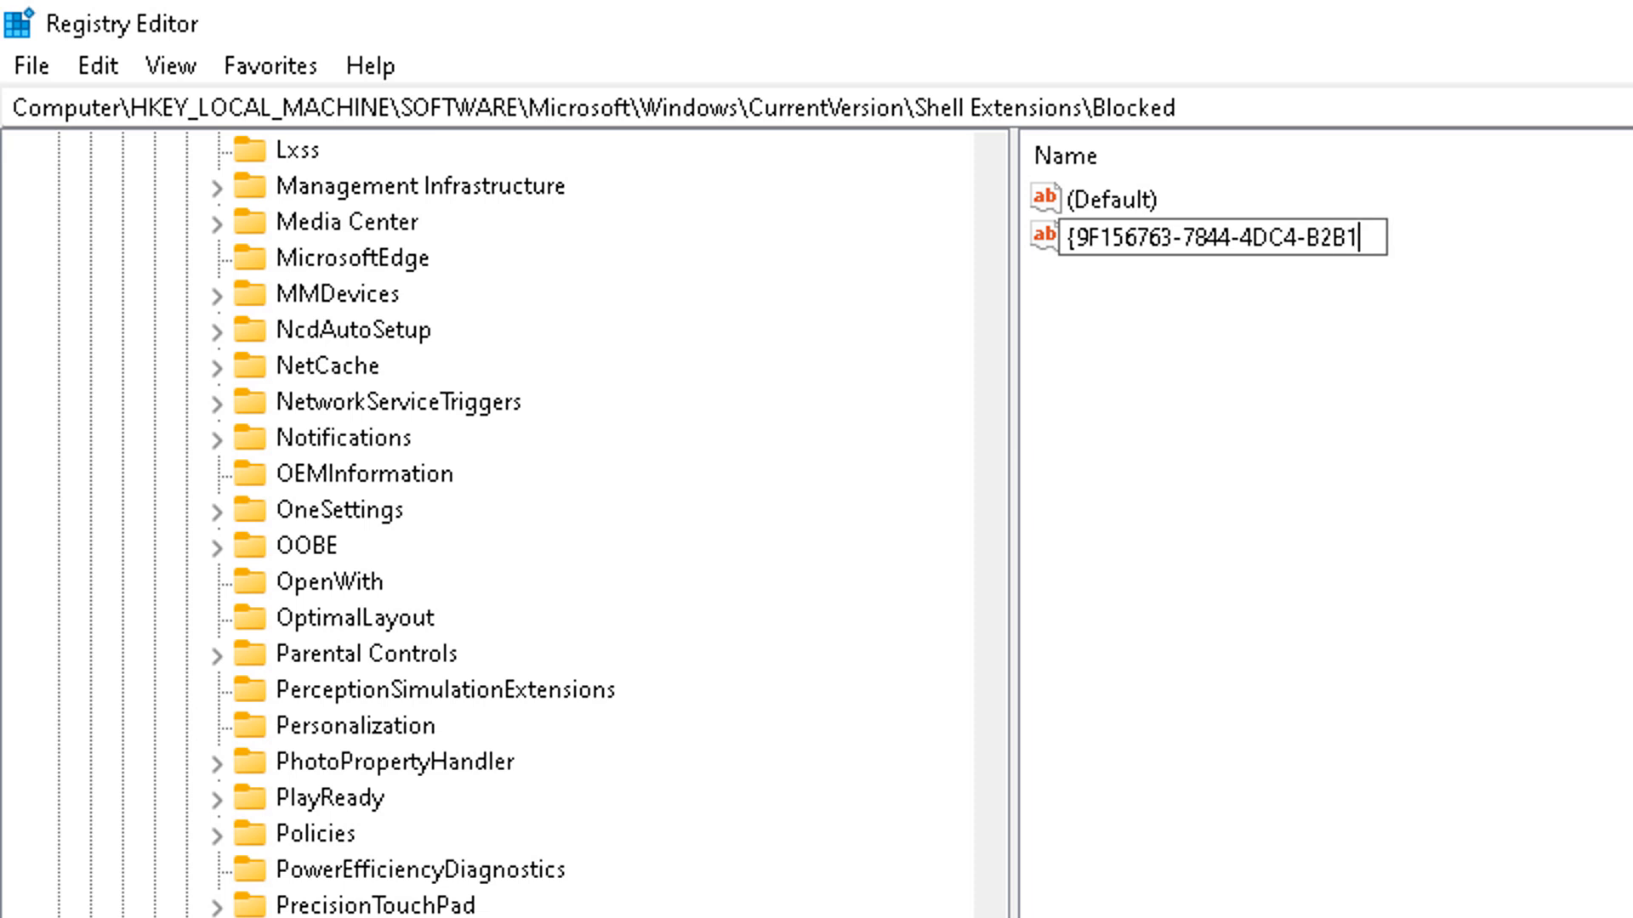
{"action": "type", "text": "-901F64"}
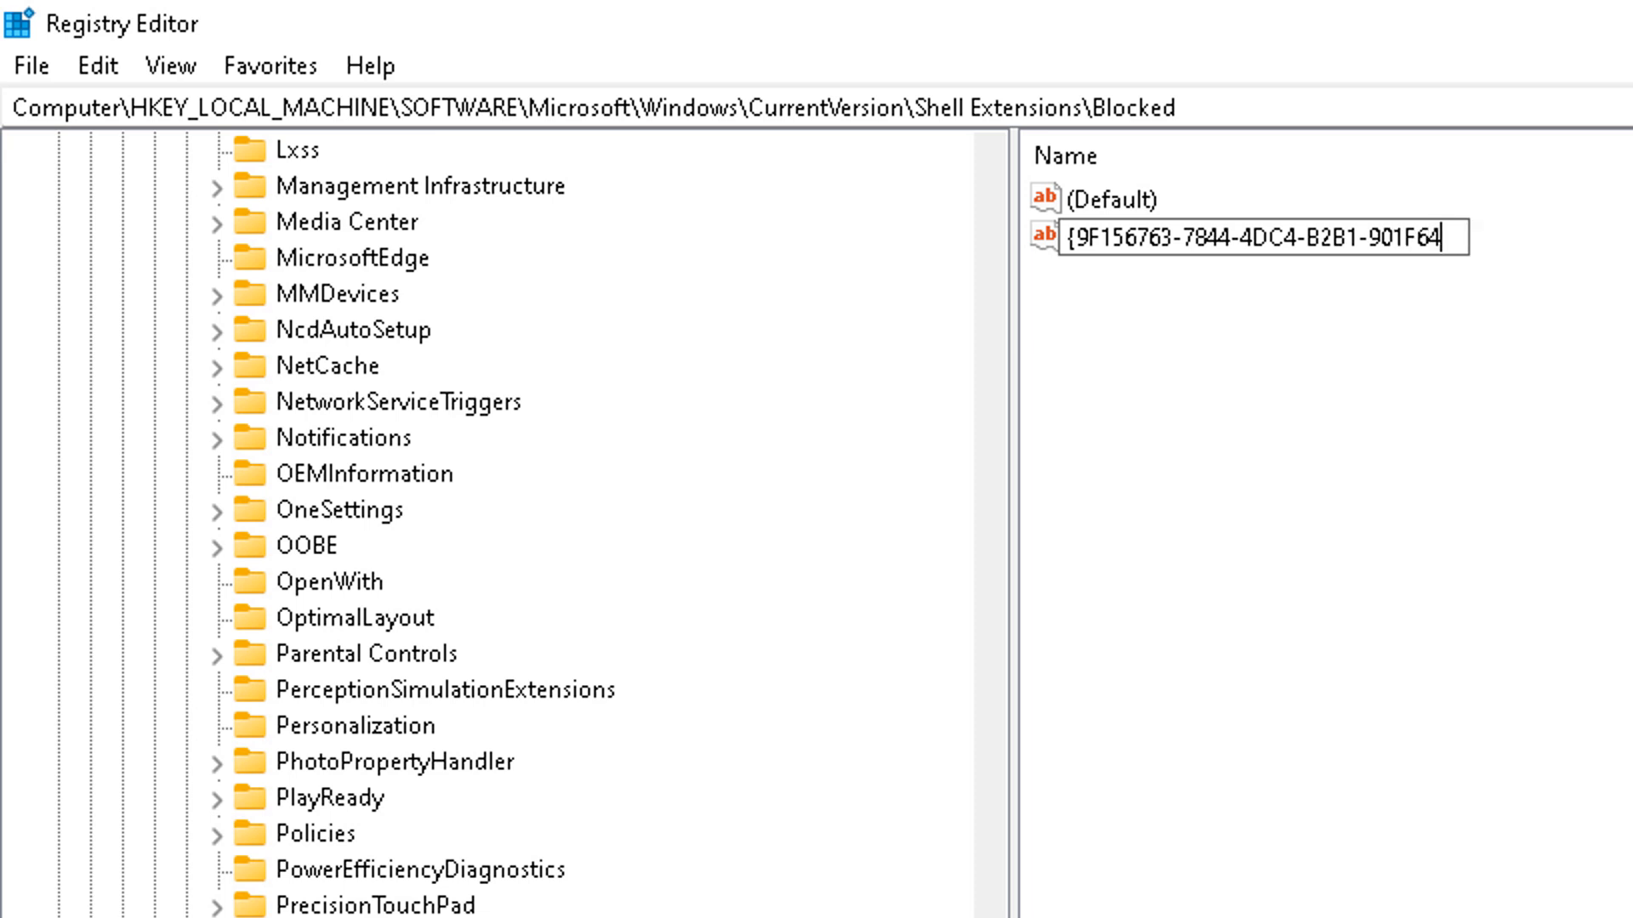
{"action": "type", "text": "0F5155"}
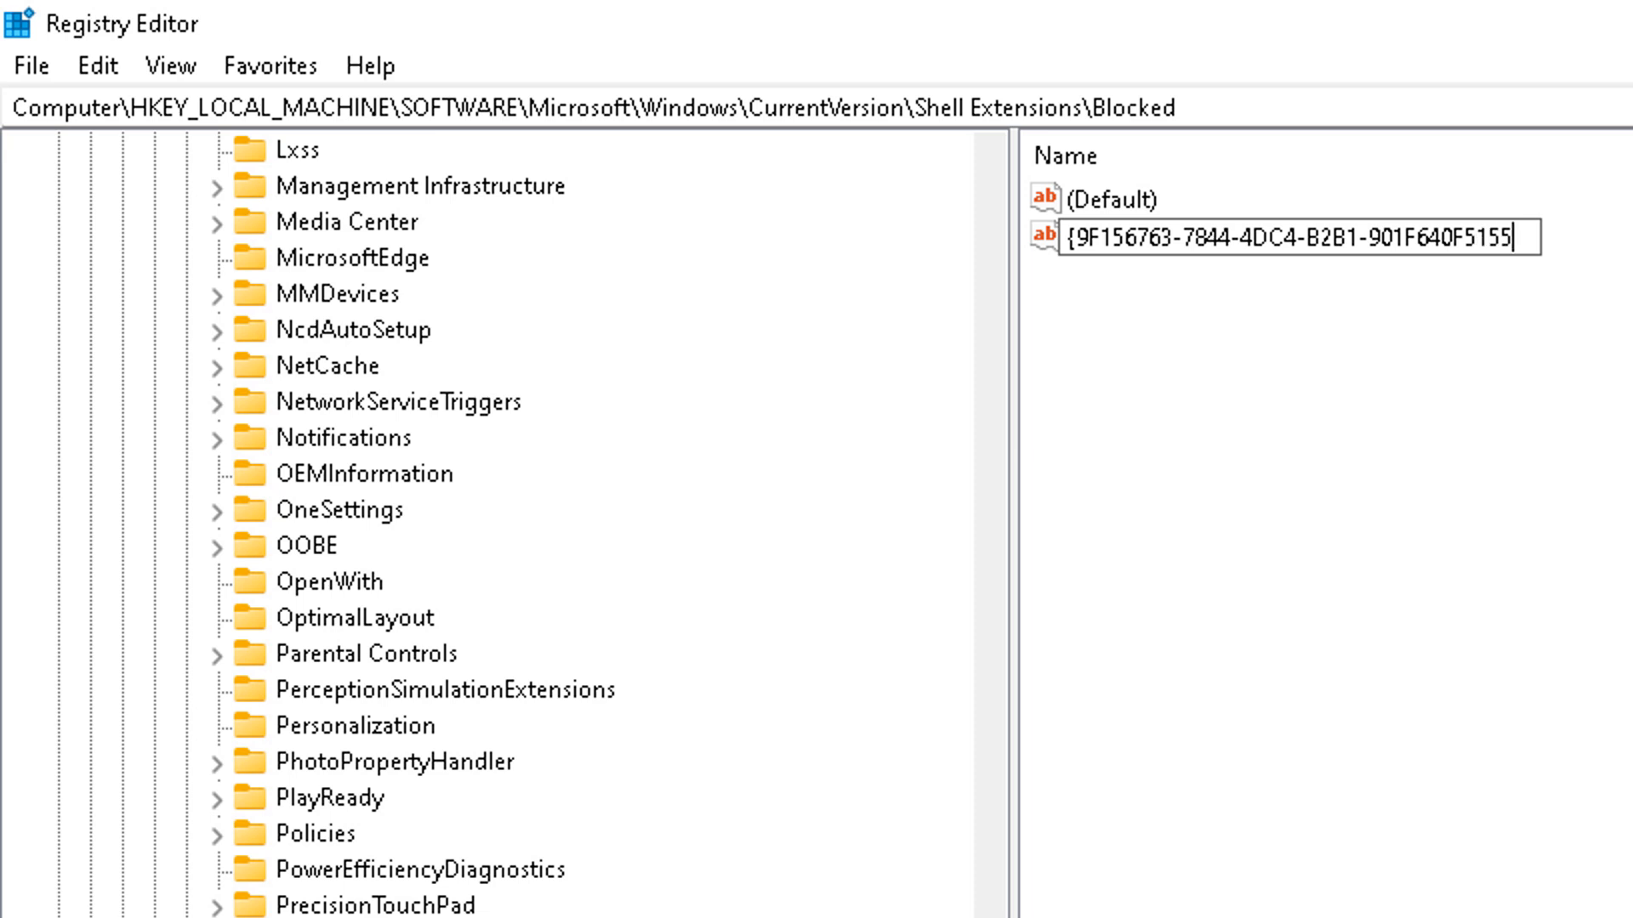
{"action": "type", "text": "}"}
{"action": "key", "text": "Return"}
Step: Set the value data of the new string in the Blocked key to WindowsTerminal
{"action": "double_click", "coordinate": [1276, 230]}
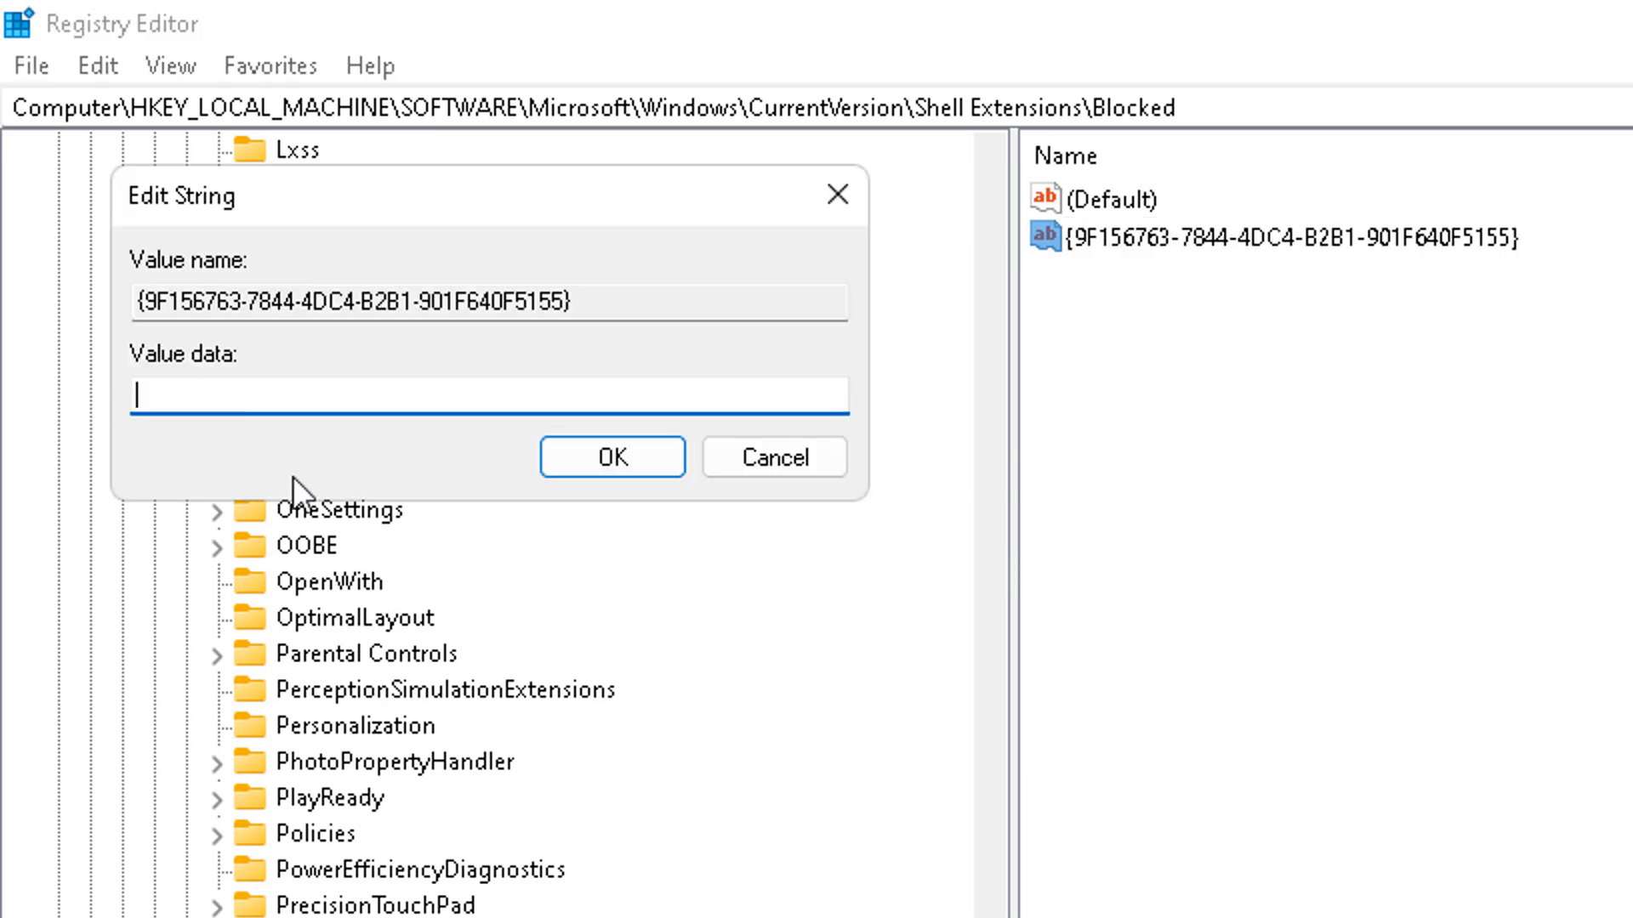
{"action": "type", "text": "WindowsTerinma"}
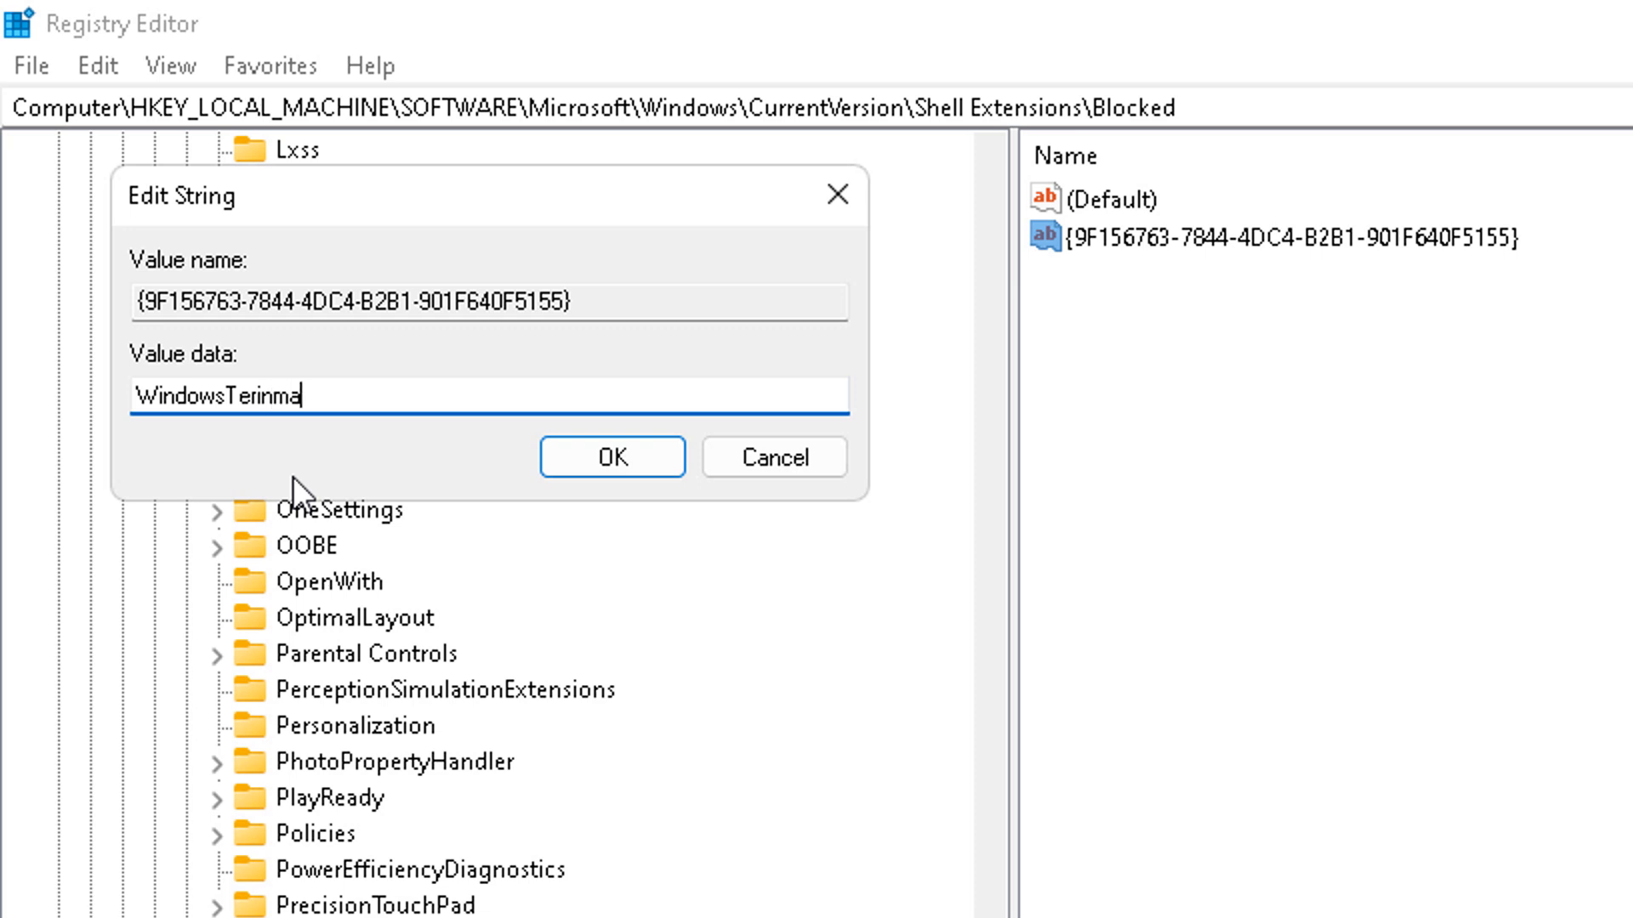
{"action": "key", "text": "BackSpace"}
{"action": "key", "text": "BackSpace"}
{"action": "key", "text": "BackSpace"}
{"action": "key", "text": "BackSpace"}
{"action": "type", "text": "minal"}
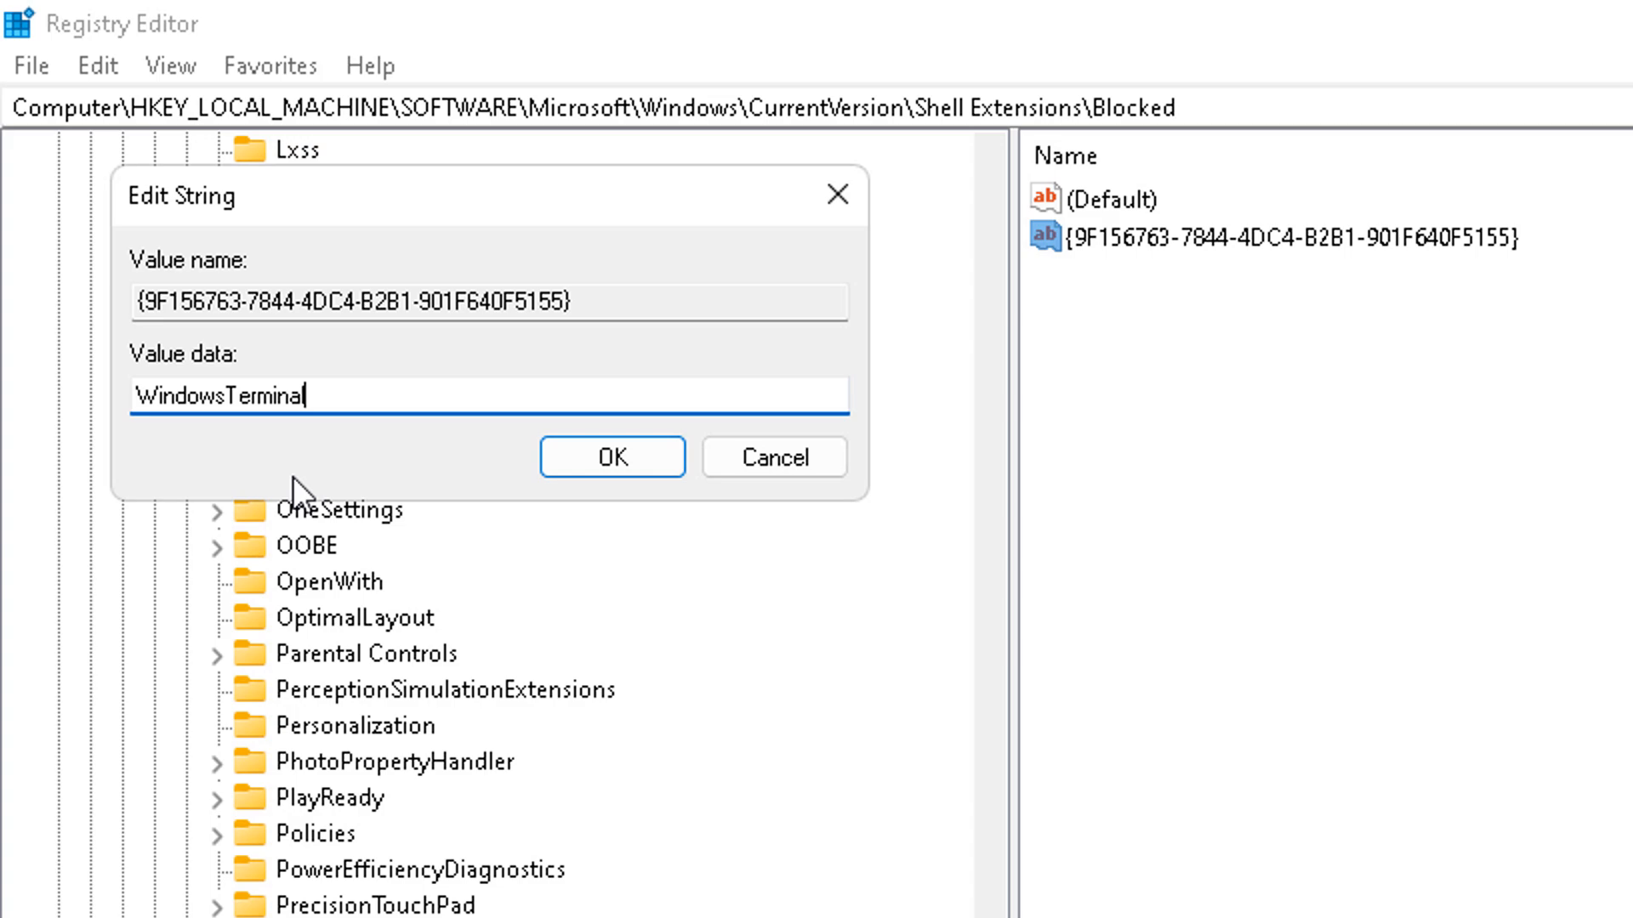
{"action": "left_click", "coordinate": [633, 455]}
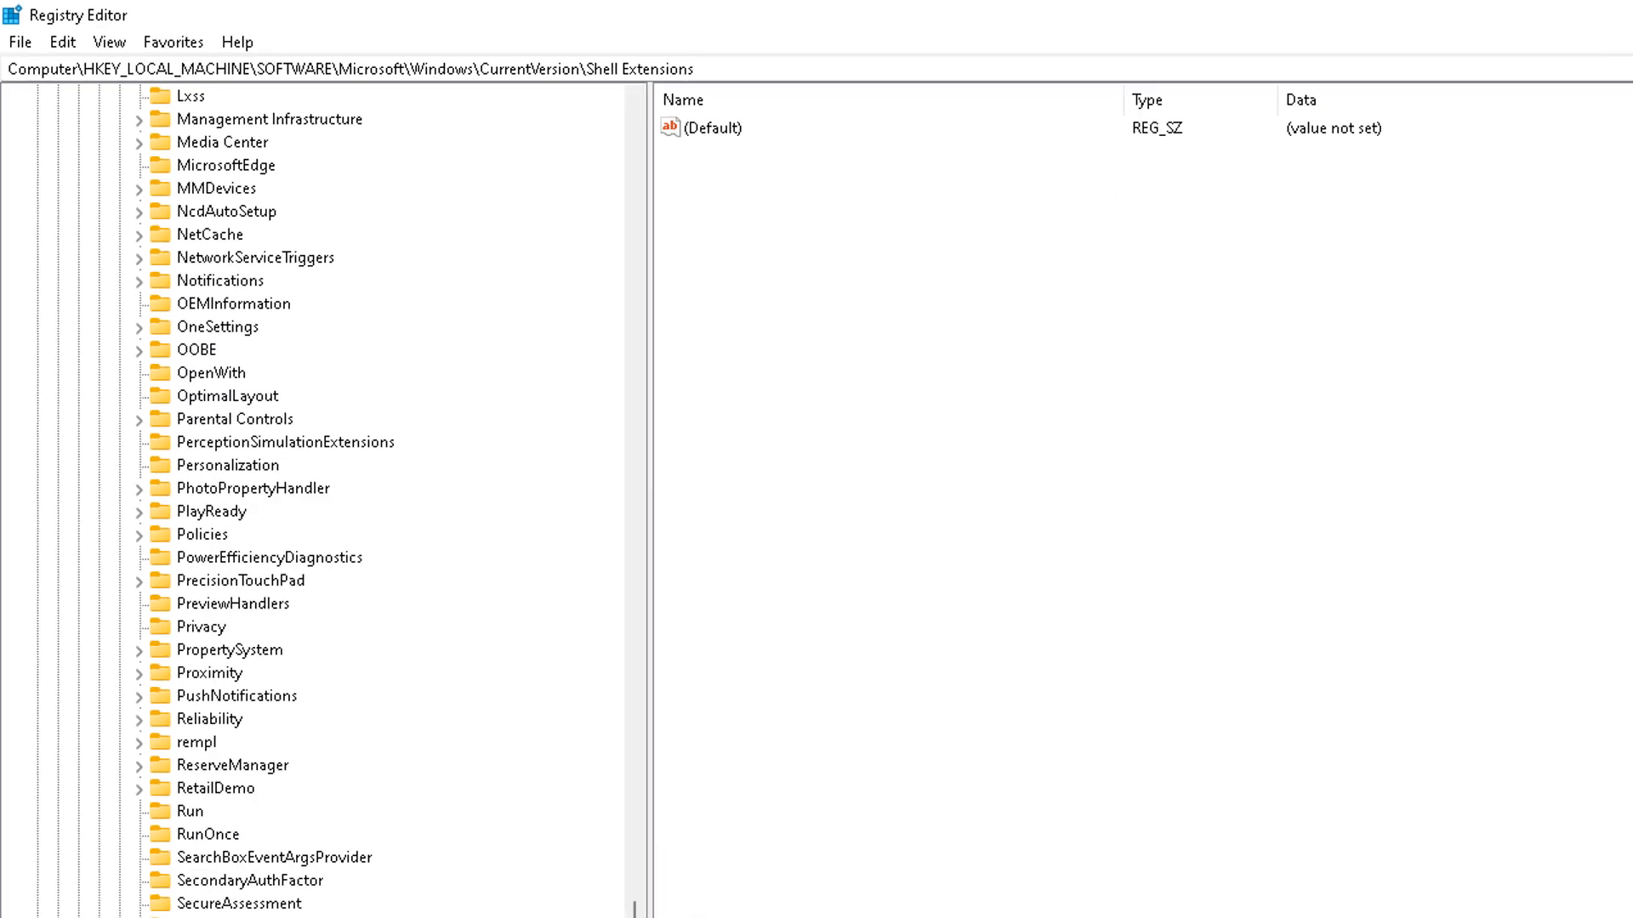
Step: Collapse the registry tree from CurrentVersion up through Windows, Microsoft, SOFTWARE and HKEY_LOCAL_MACHINE, and close Registry Editor
{"action": "left_click_drag", "start_coordinate": [419, 621], "coordinate": [415, 430]}
{"action": "left_click", "coordinate": [78, 752]}
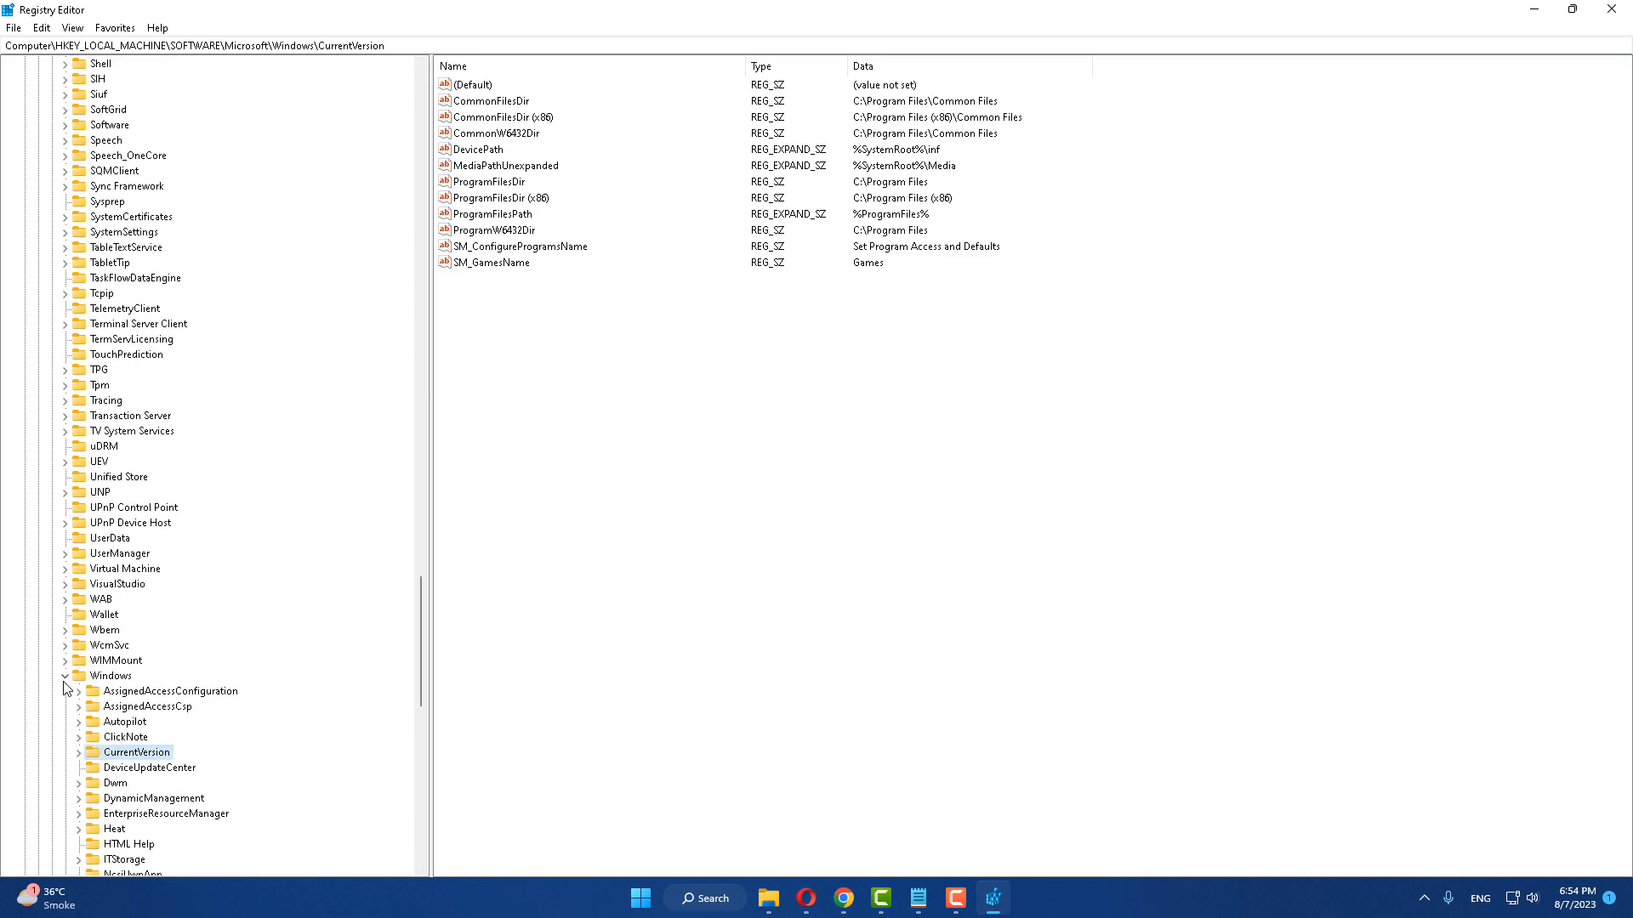
{"action": "left_click", "coordinate": [65, 677]}
{"action": "left_click_drag", "start_coordinate": [420, 671], "coordinate": [390, 204]}
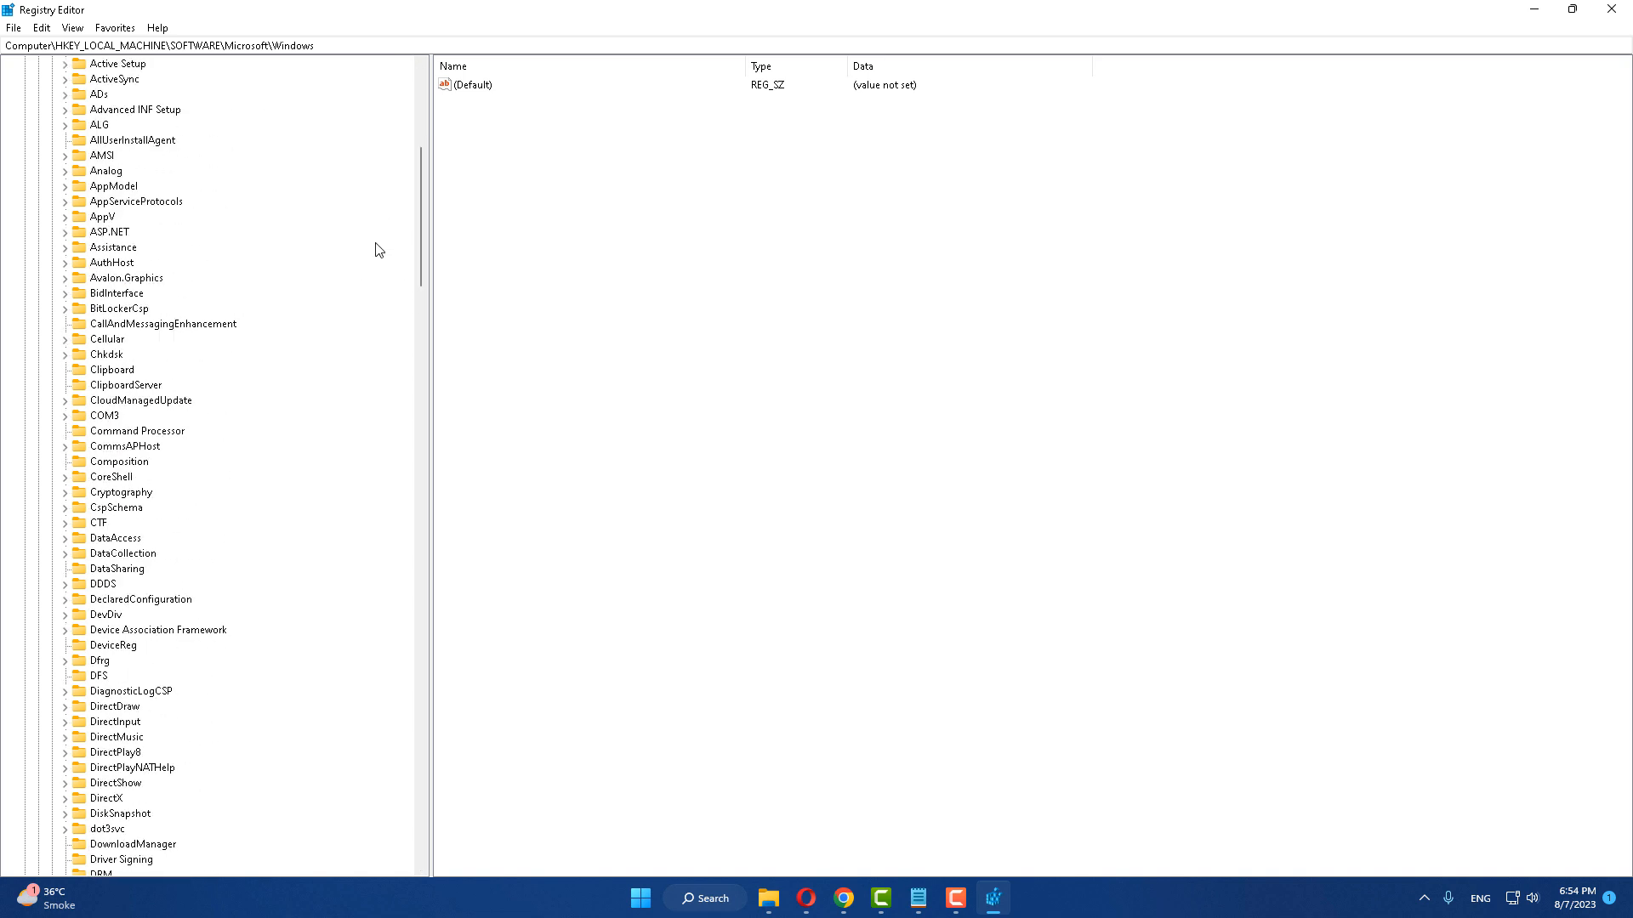
{"action": "scroll", "coordinate": [387, 228], "scroll_direction": "up", "scroll_amount": 3}
{"action": "left_click", "coordinate": [51, 338]}
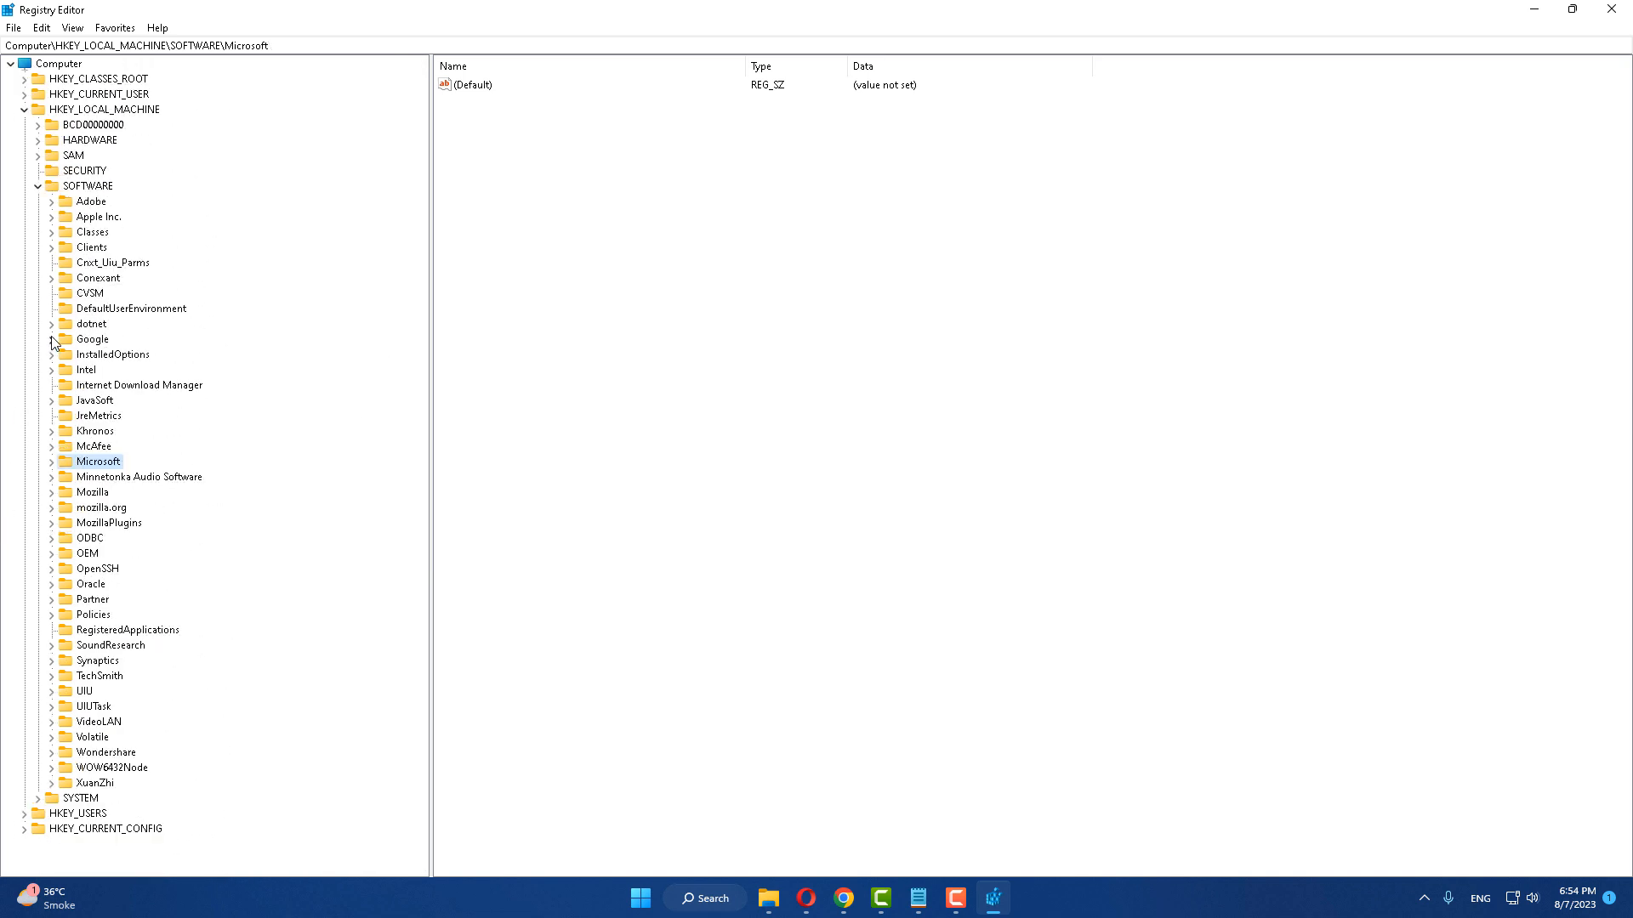
{"action": "left_click", "coordinate": [37, 186]}
{"action": "left_click", "coordinate": [24, 108]}
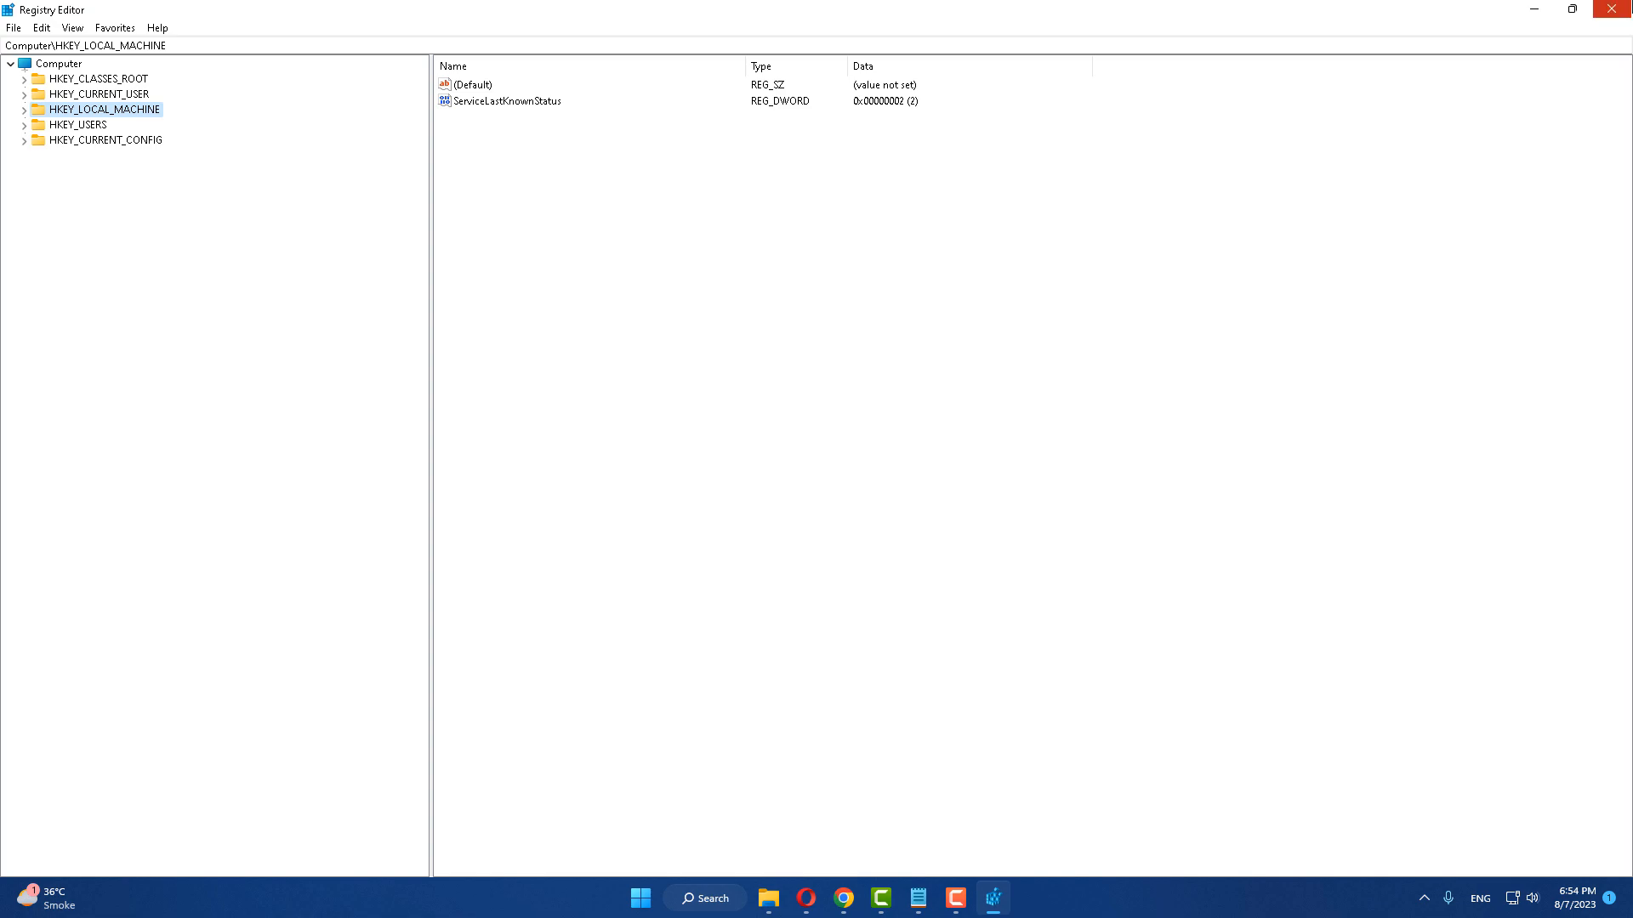
{"action": "left_click", "coordinate": [1612, 9]}
Step: View the Restart option among the computer's power options, and dismiss them without restarting
{"action": "left_click", "coordinate": [659, 898]}
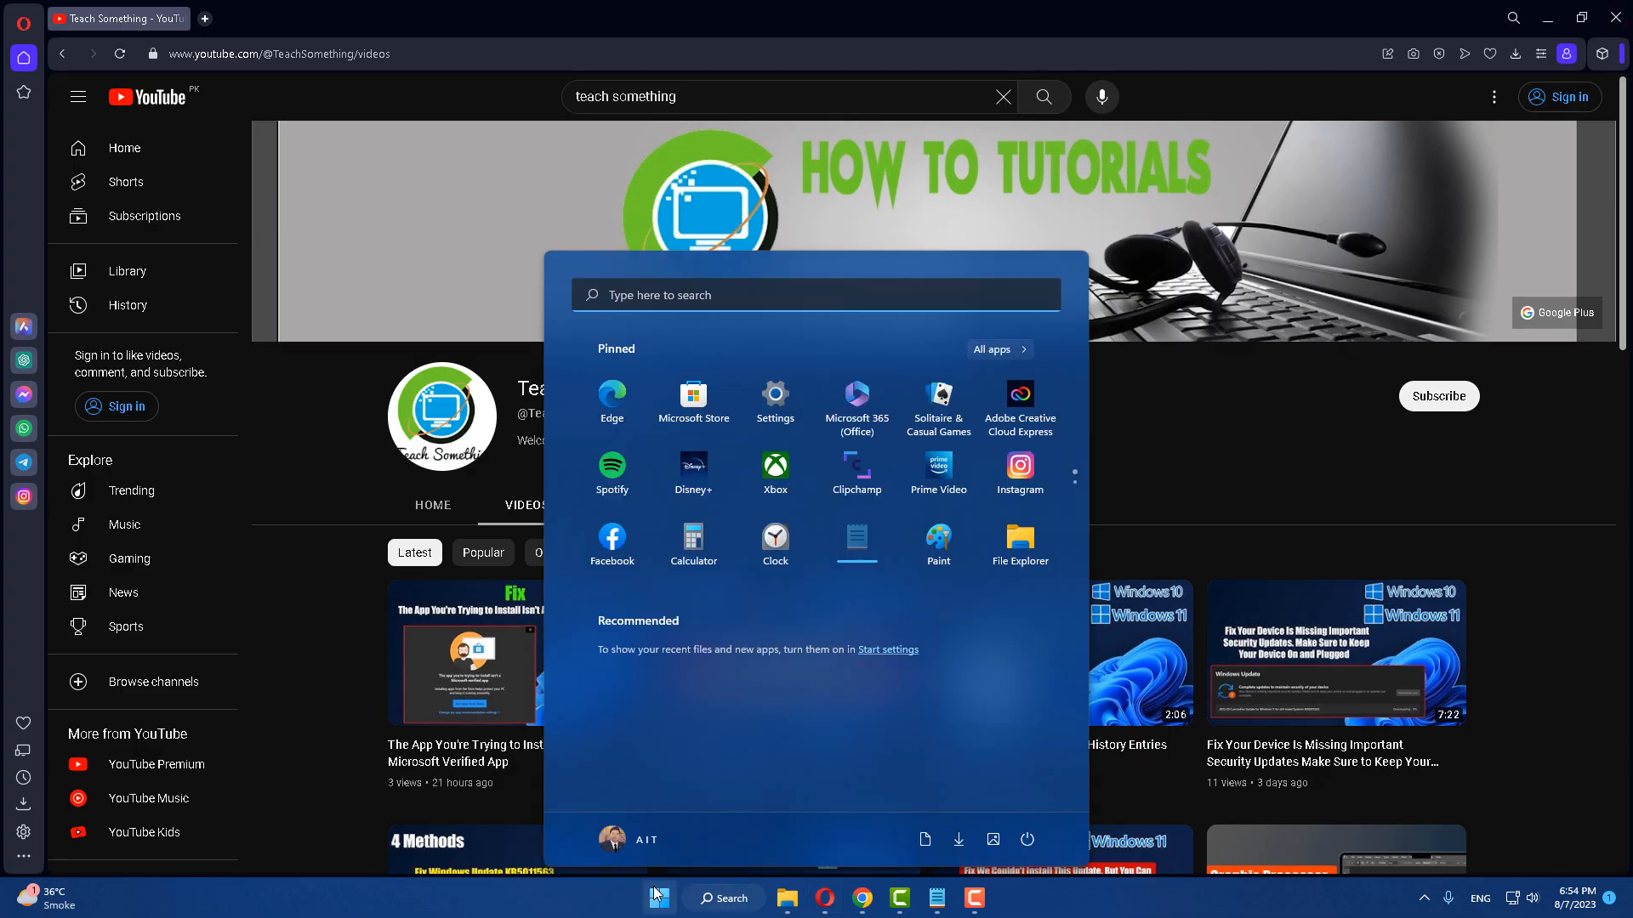
{"action": "left_click", "coordinate": [1028, 840]}
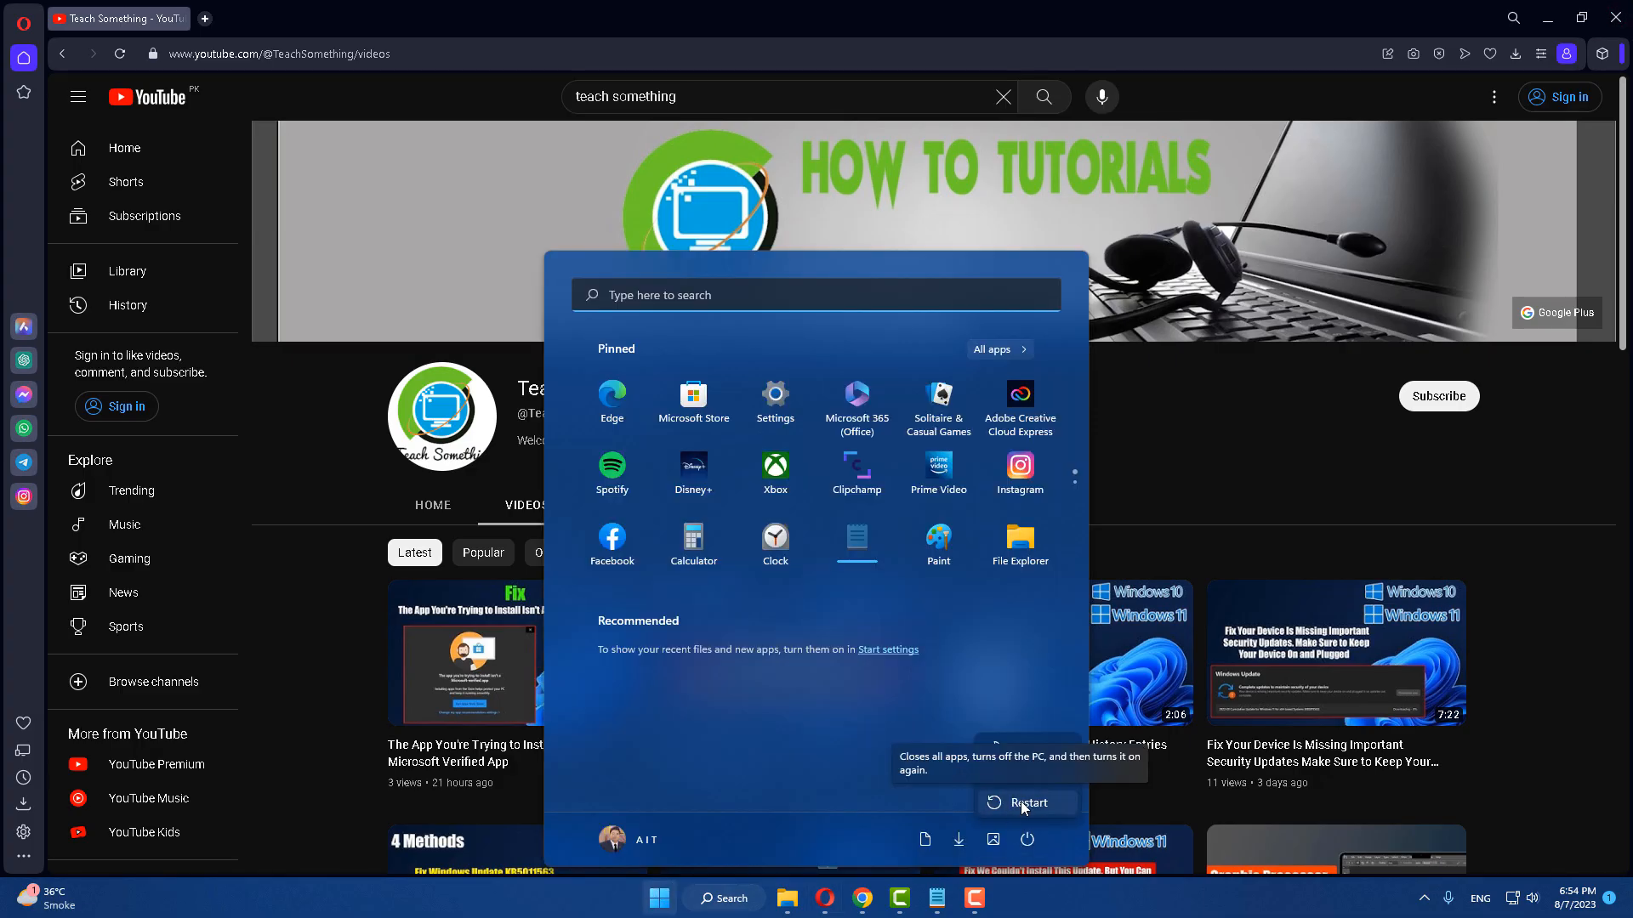
{"action": "left_click", "coordinate": [1180, 391]}
{"action": "left_click", "coordinate": [1181, 391]}
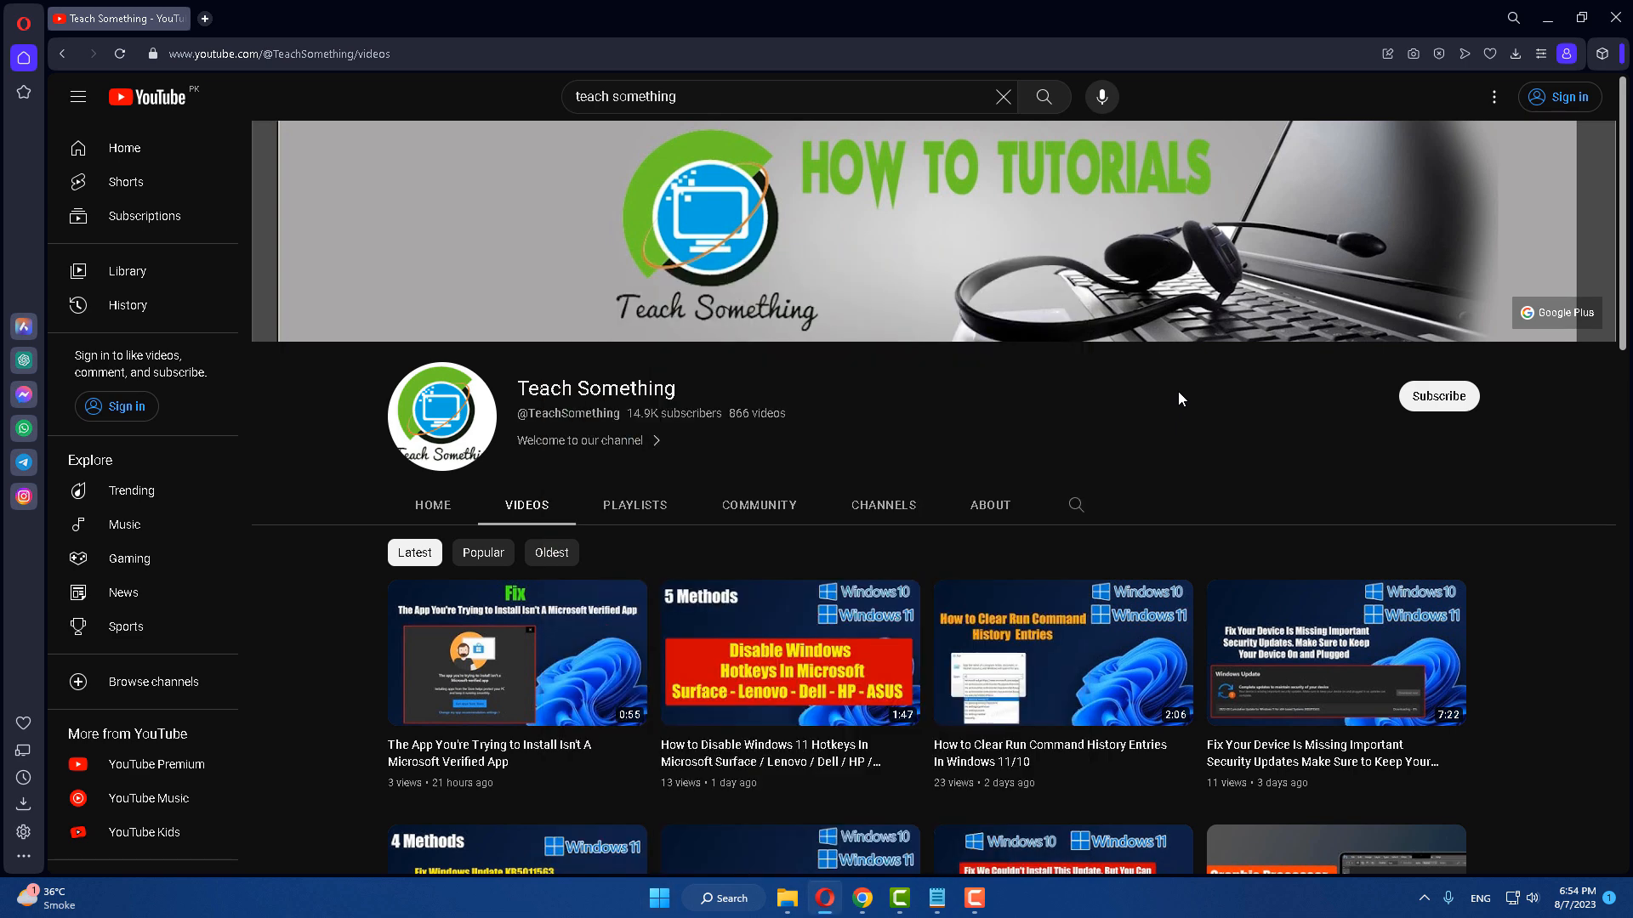
Step: Switch to the Notepad note about removing "Open in Windows Terminal" to view its text, and minimize it
{"action": "left_click", "coordinate": [936, 898]}
{"action": "mouse_move", "coordinate": [639, 123]}
{"action": "left_mouse_down"}
{"action": "mouse_move", "coordinate": [990, 125]}
{"action": "mouse_move", "coordinate": [626, 125]}
{"action": "left_mouse_up"}
{"action": "left_click", "coordinate": [979, 186]}
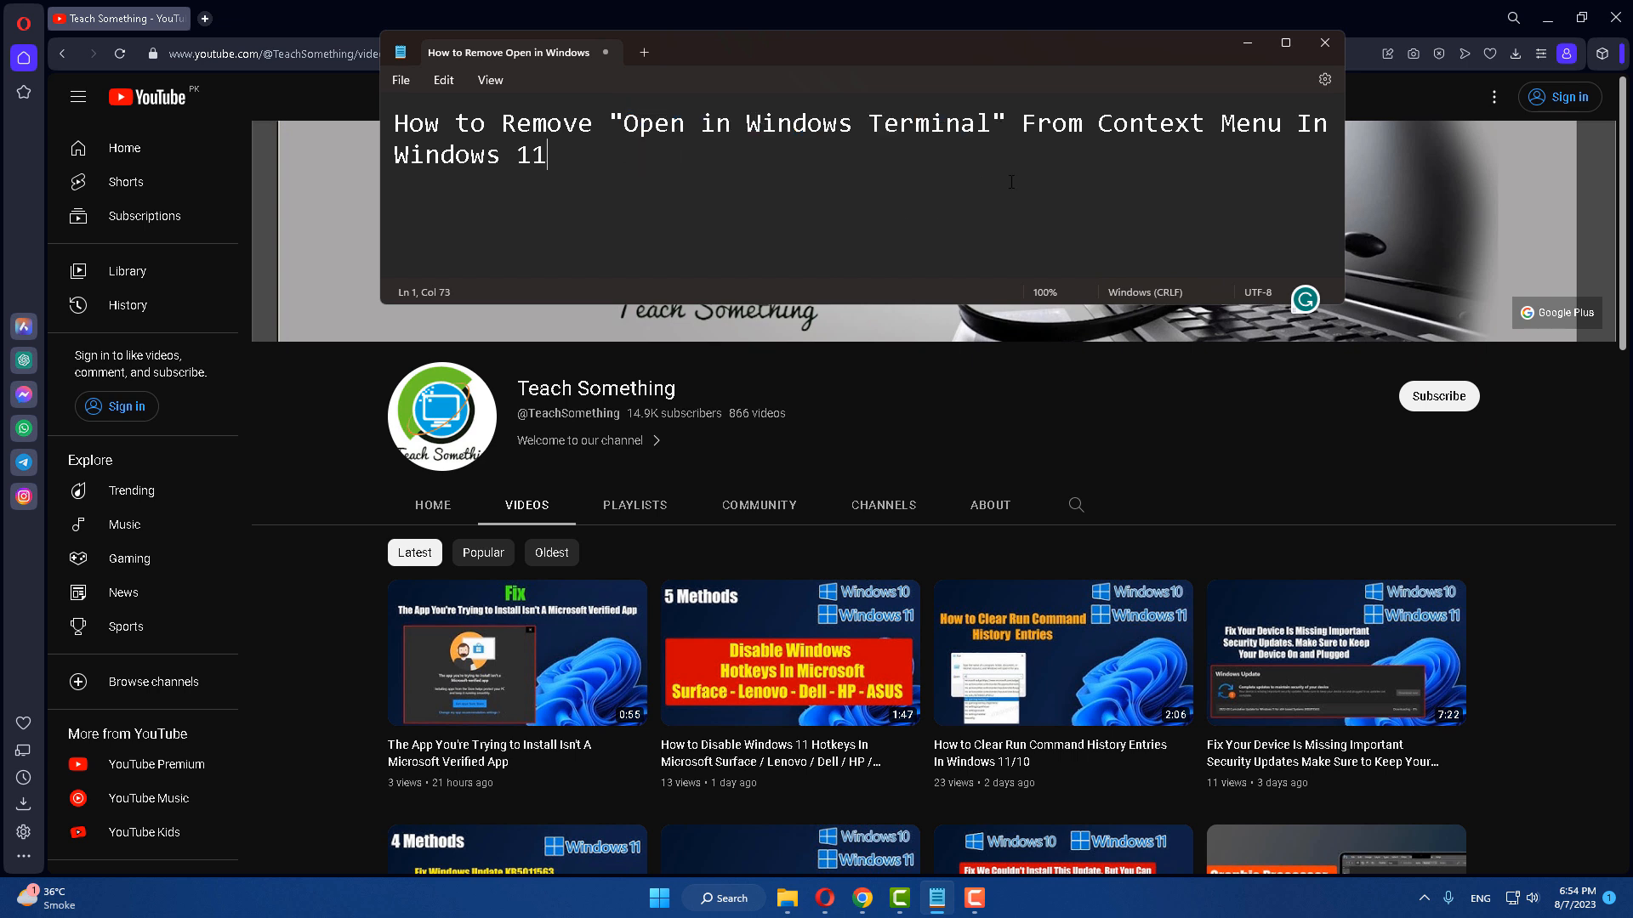
{"action": "left_click", "coordinate": [1247, 42]}
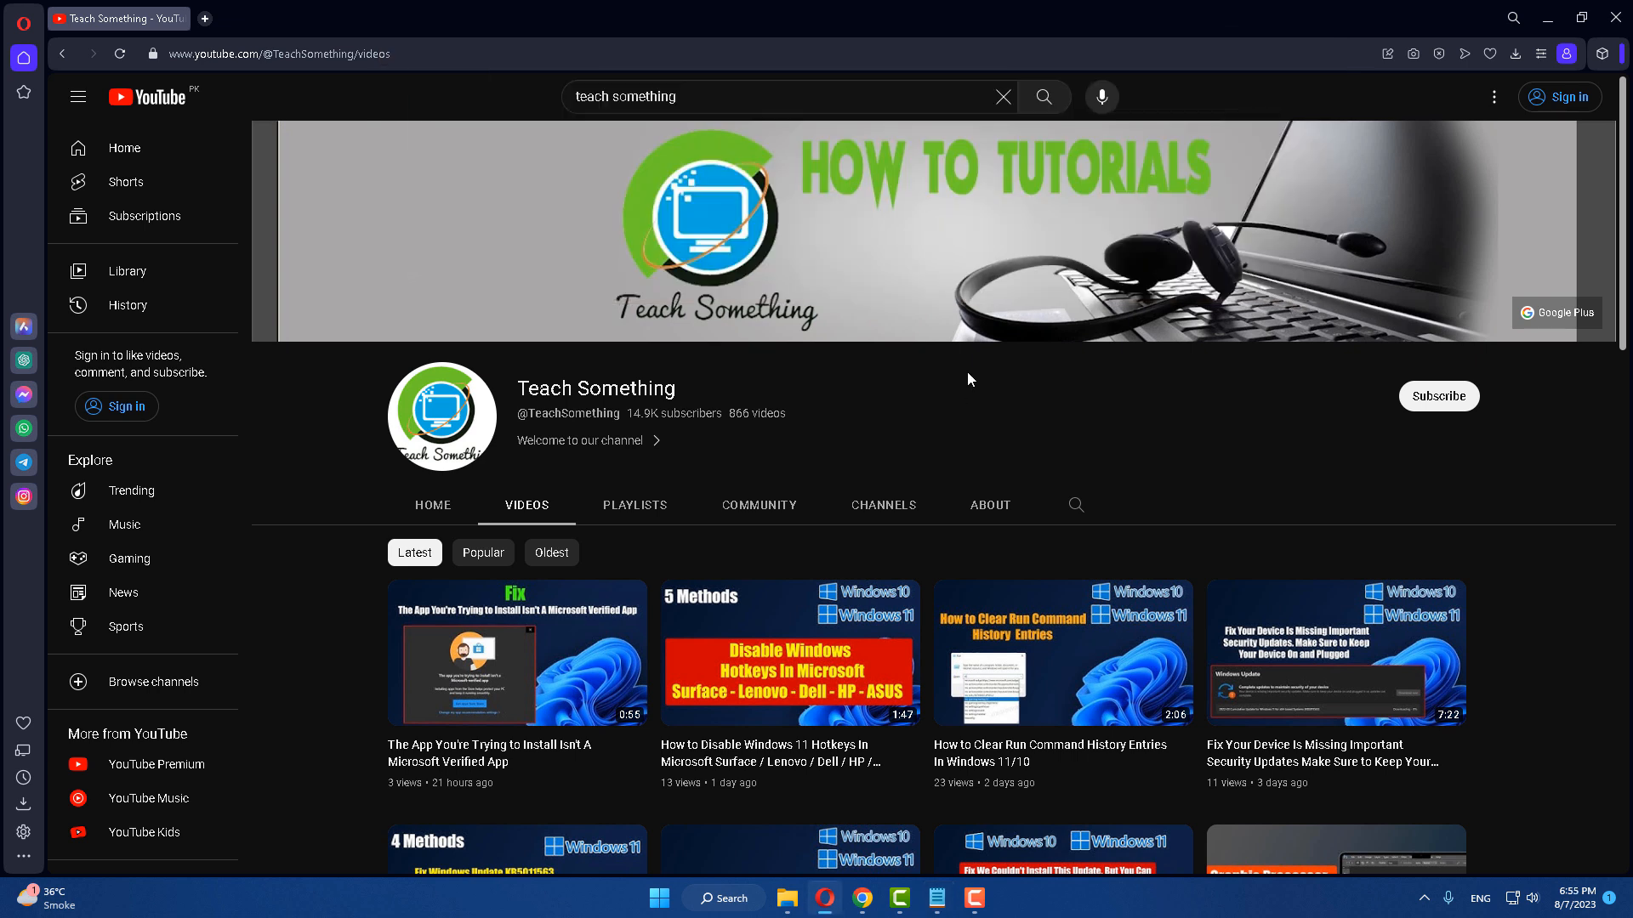